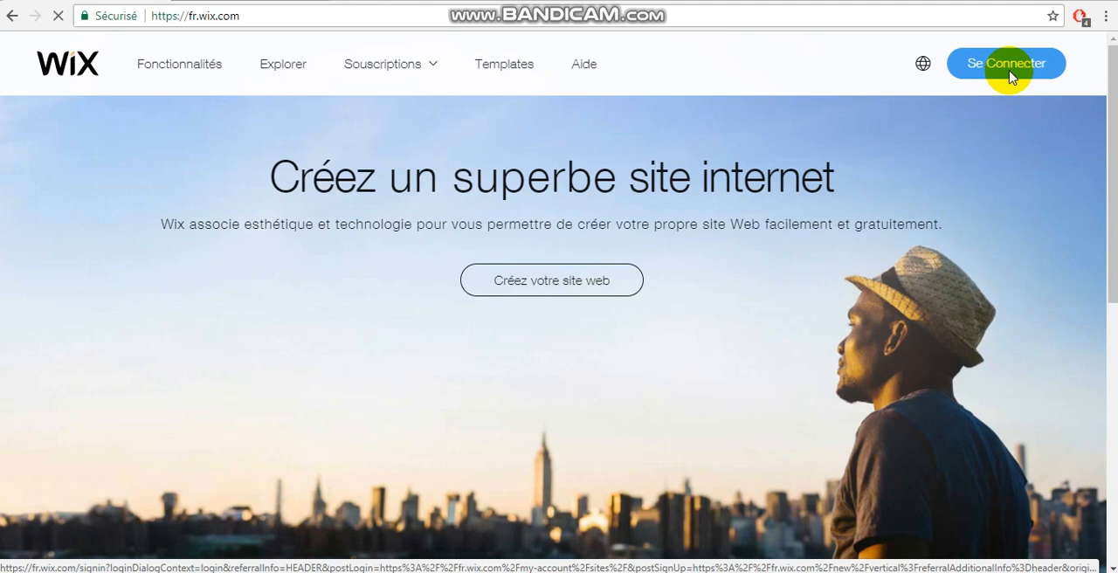
Step: Sign in to Wix with the account's e-mail address and password
{"action": "left_click", "coordinate": [1010, 78]}
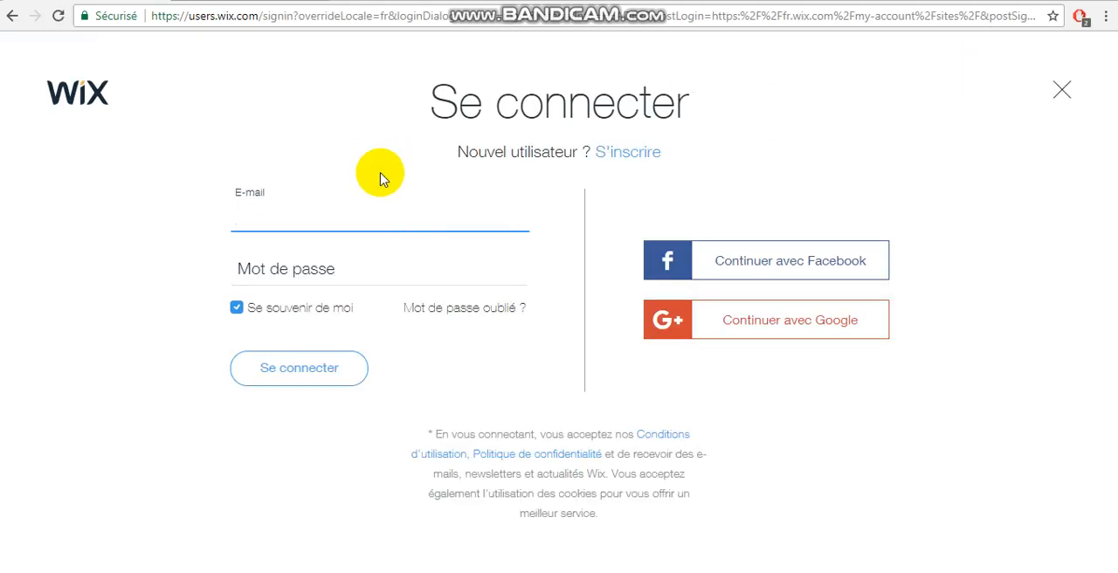
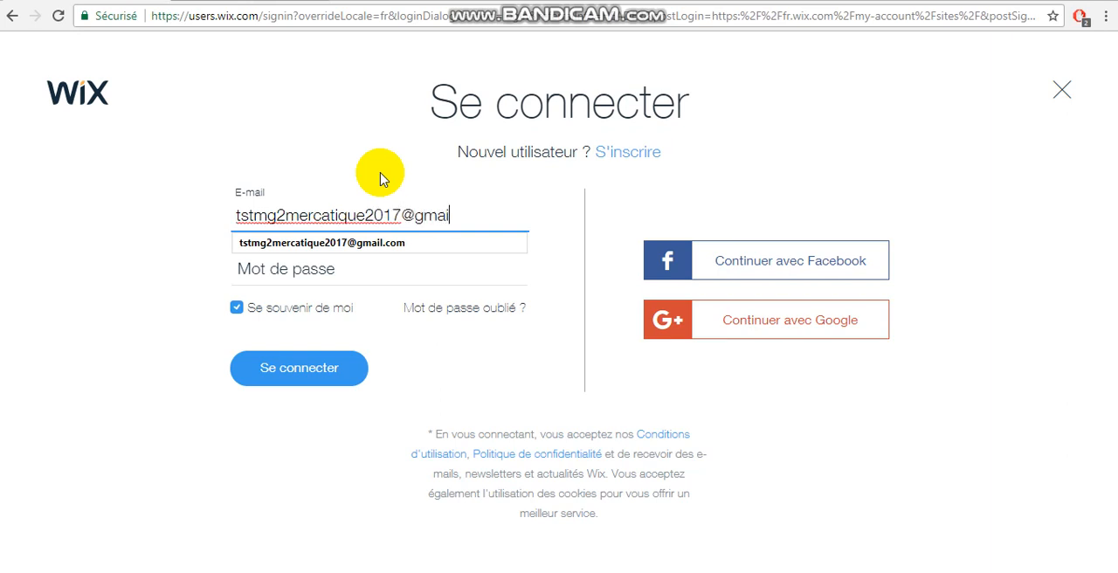
{"action": "key", "text": "Tab"}
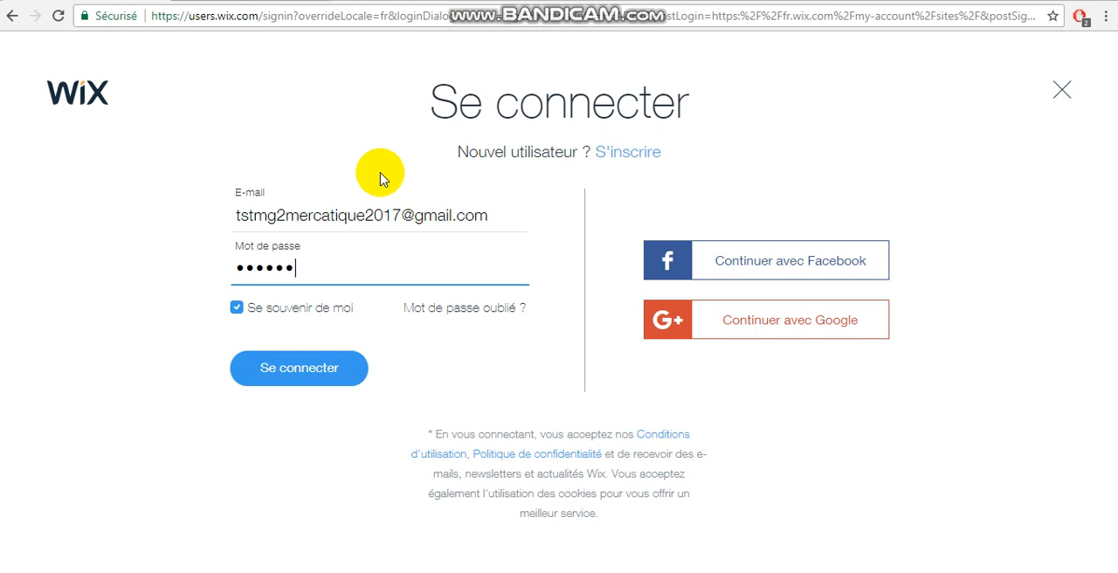
{"action": "type", "text": "•"}
{"action": "left_click", "coordinate": [292, 368]}
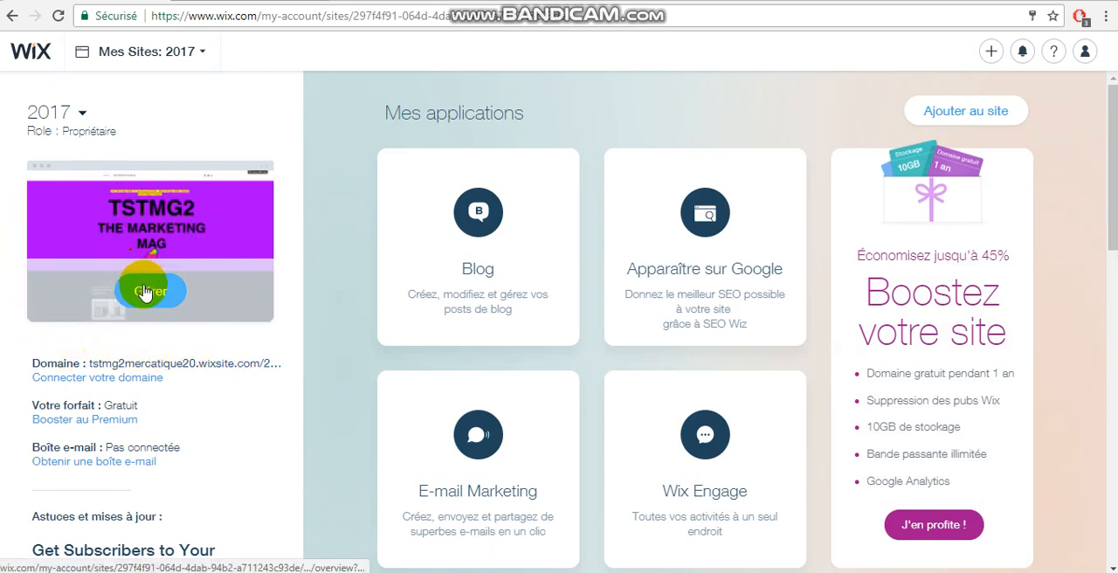
Step: Open the site manager of the 2017 site and load the site in the editor
{"action": "left_click", "coordinate": [146, 293]}
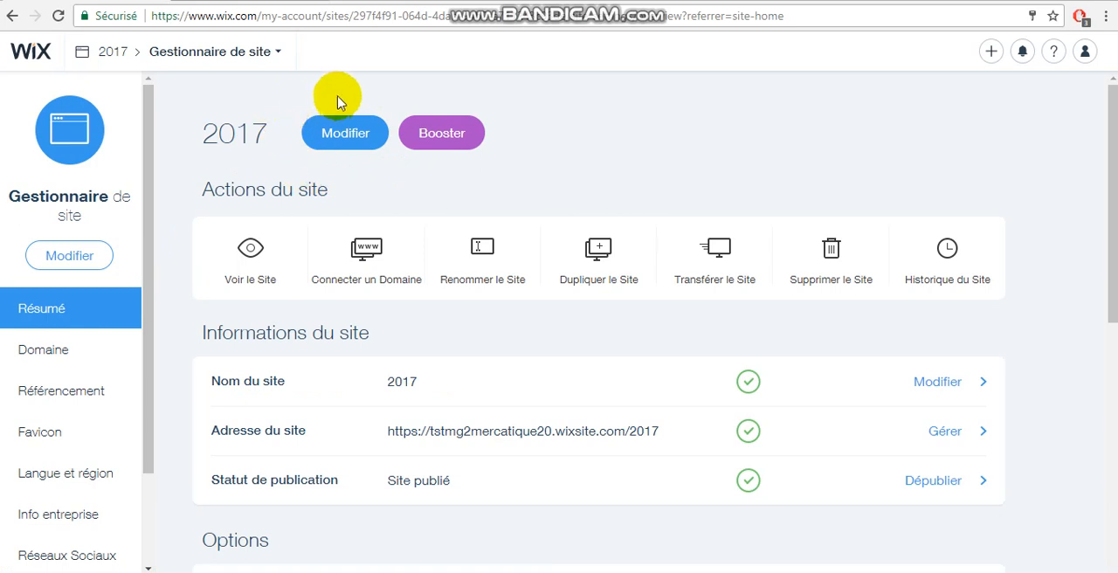
{"action": "left_click", "coordinate": [345, 137]}
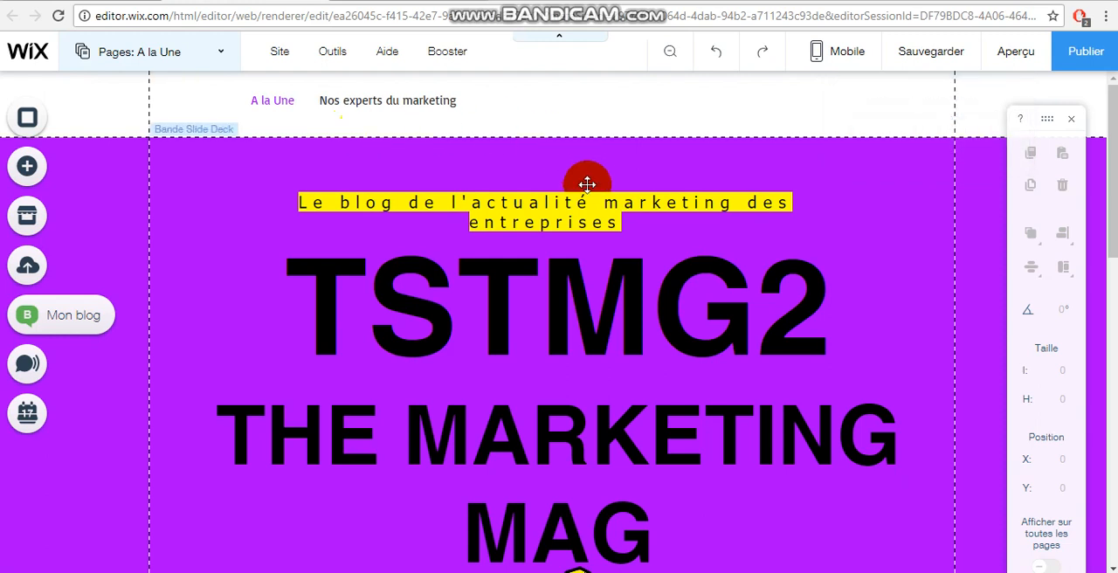
Step: Open the post management of the blog feed on the A la Une page
{"action": "left_click_drag", "start_coordinate": [1113, 142], "coordinate": [1114, 122]}
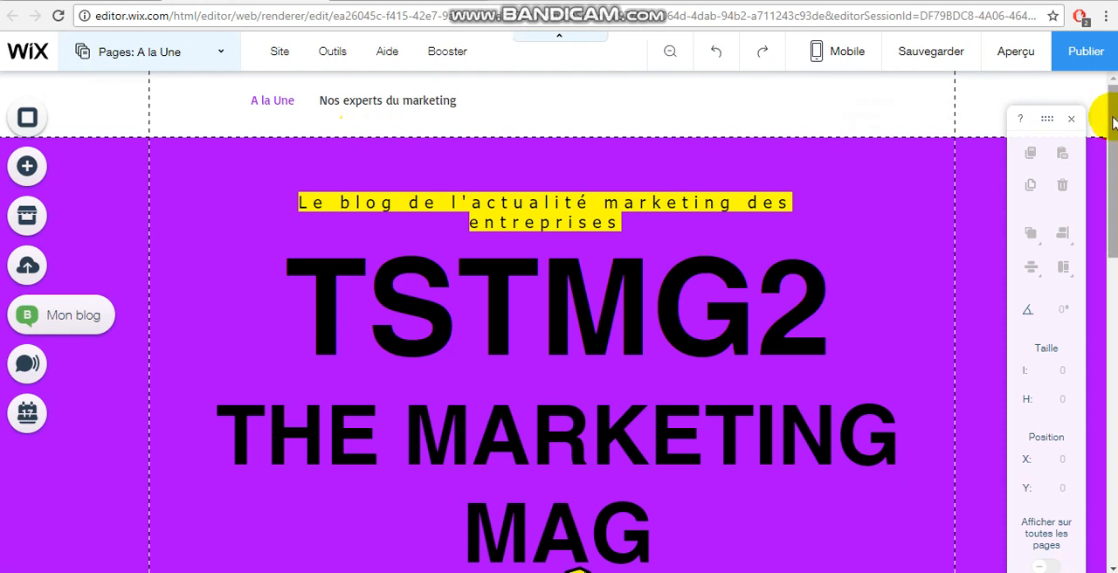
{"action": "left_click_drag", "start_coordinate": [1113, 118], "coordinate": [1113, 325]}
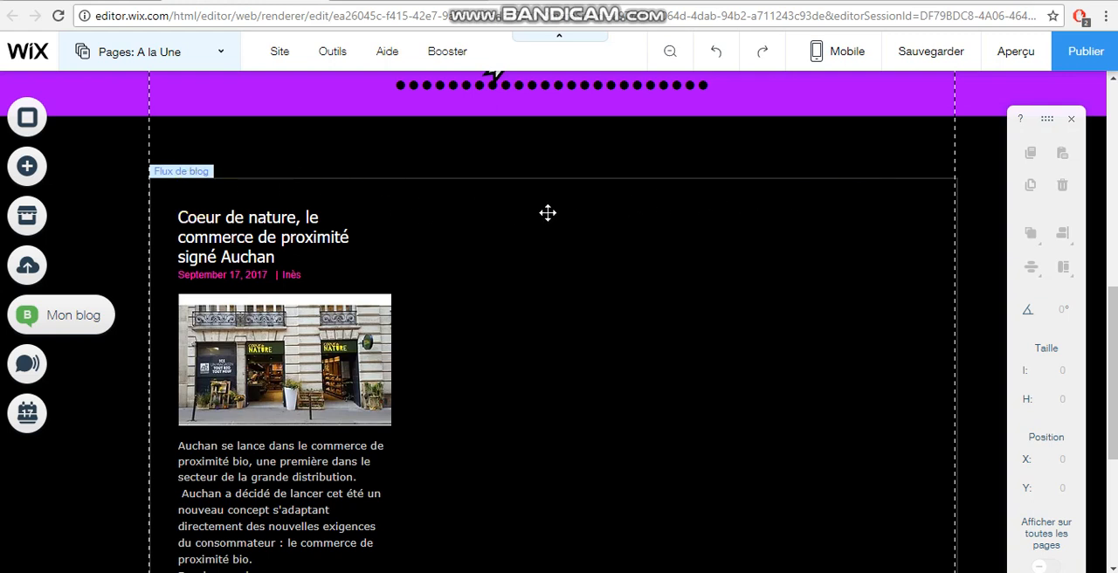
{"action": "left_click", "coordinate": [408, 223]}
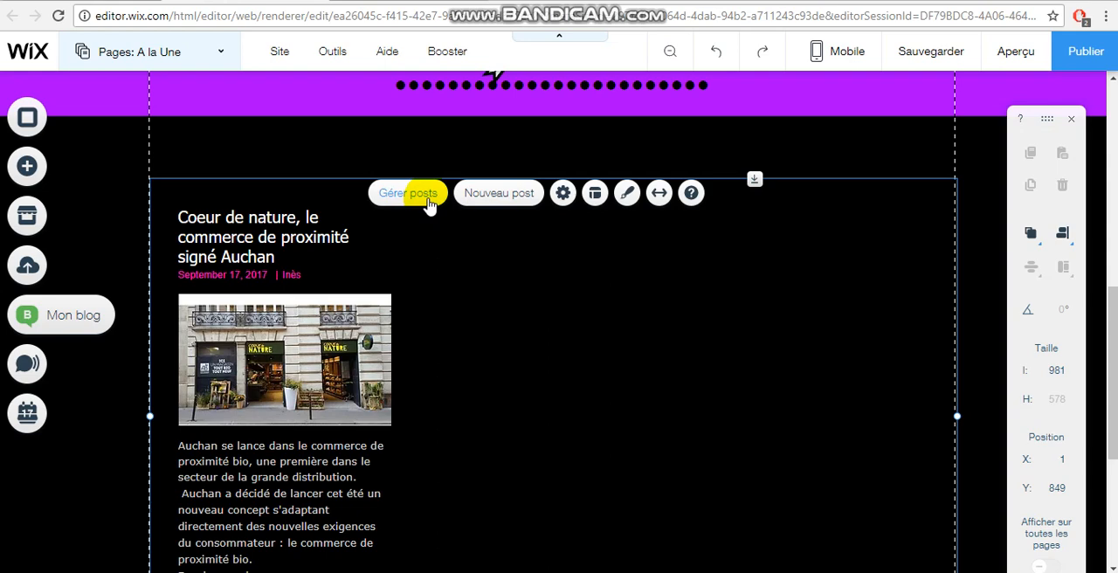
{"action": "left_click", "coordinate": [407, 193]}
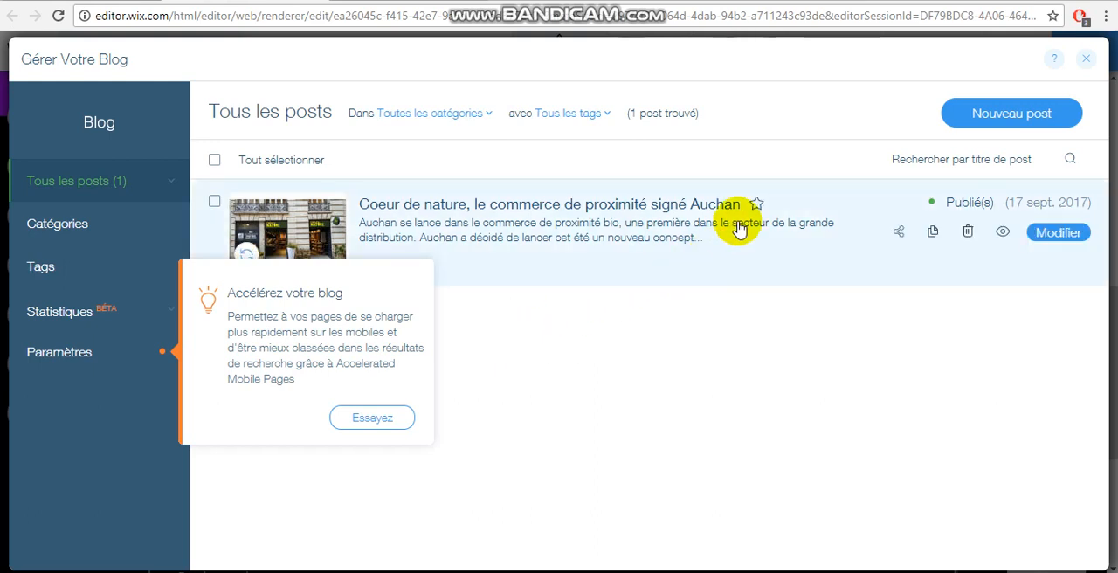
Step: Duplicate the post "Coeur de nature, le commerce de proximité signé Auchan" and open the draft copy for editing
{"action": "left_click", "coordinate": [683, 374]}
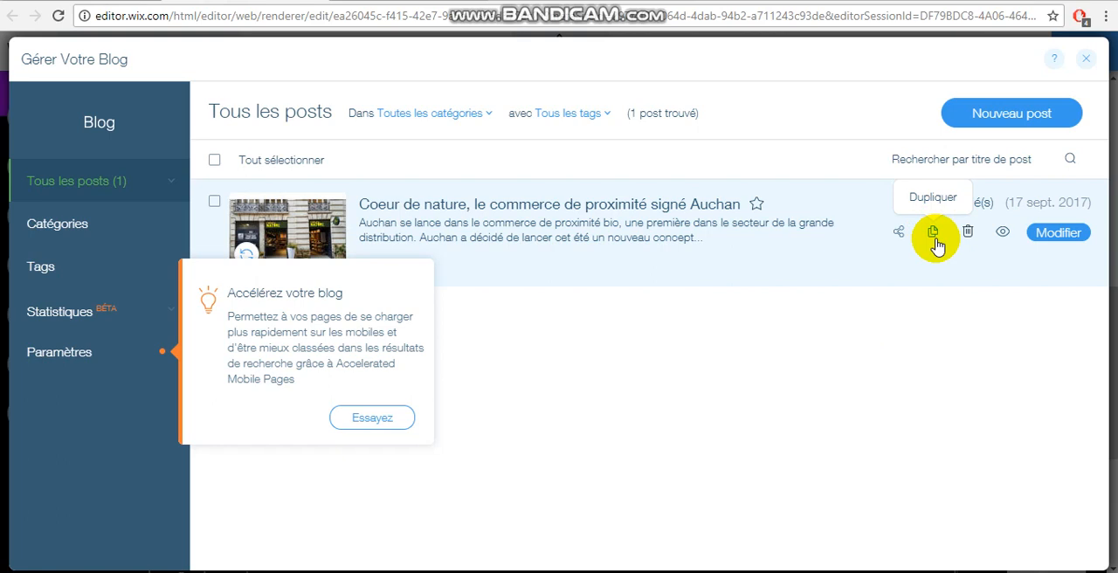
{"action": "left_click", "coordinate": [934, 236]}
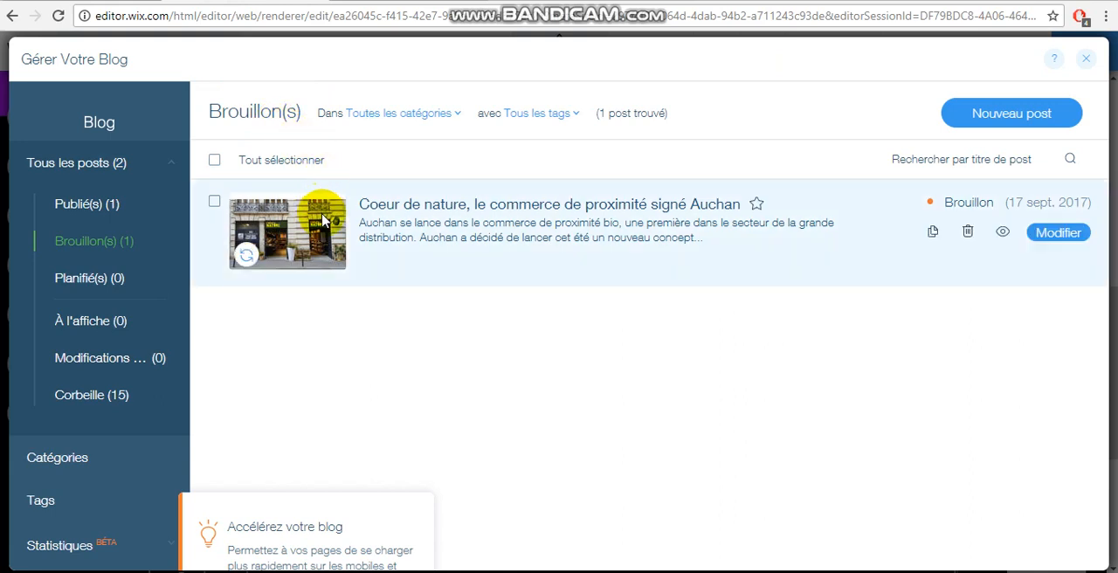
{"action": "left_click", "coordinate": [1056, 234]}
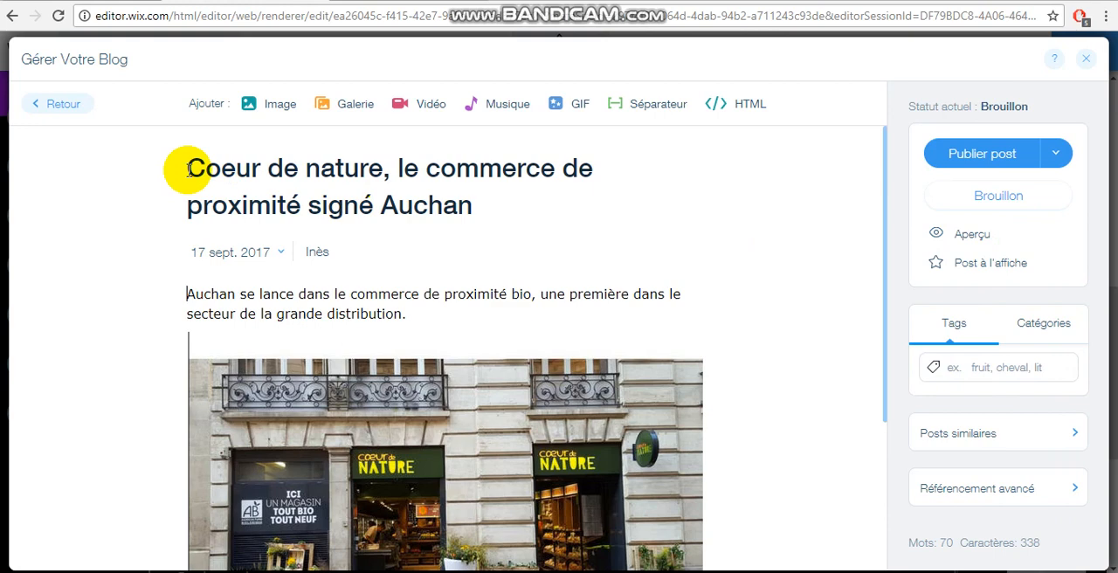
Step: Retitle the draft "Du Bruit dans la cuisine se lance dans les ateliers culinaires" and replace the author's first name
{"action": "left_click_drag", "start_coordinate": [188, 168], "coordinate": [488, 200]}
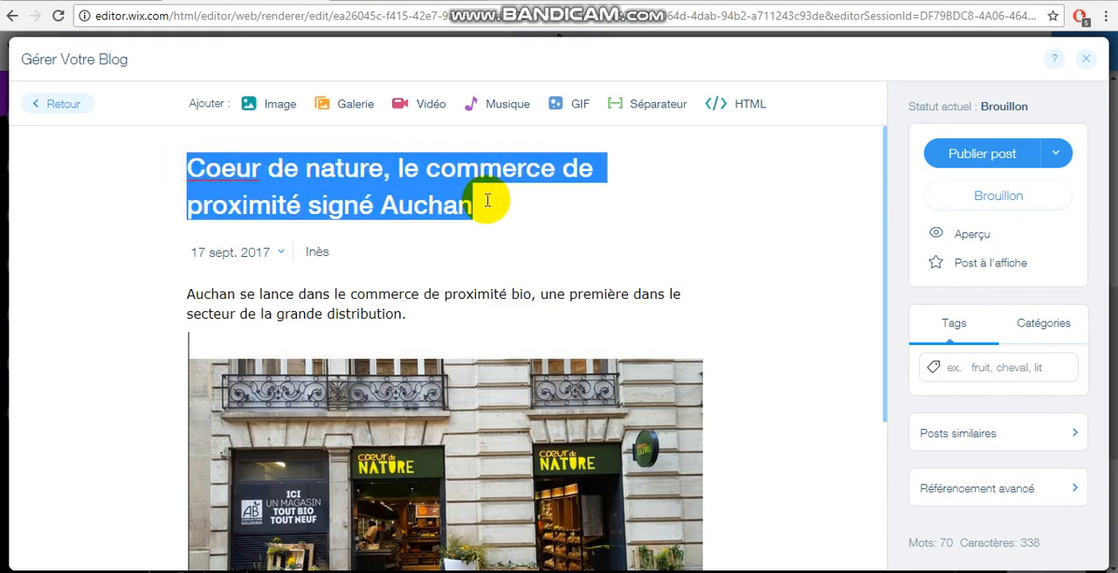
{"action": "type", "text": "D"}
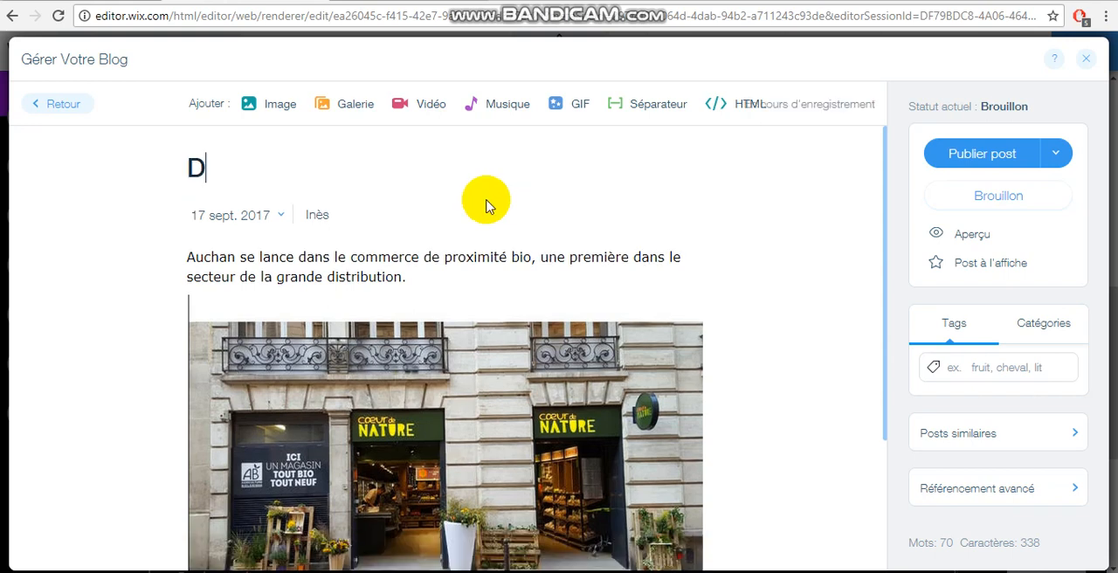
{"action": "type", "text": "u Bruit da"}
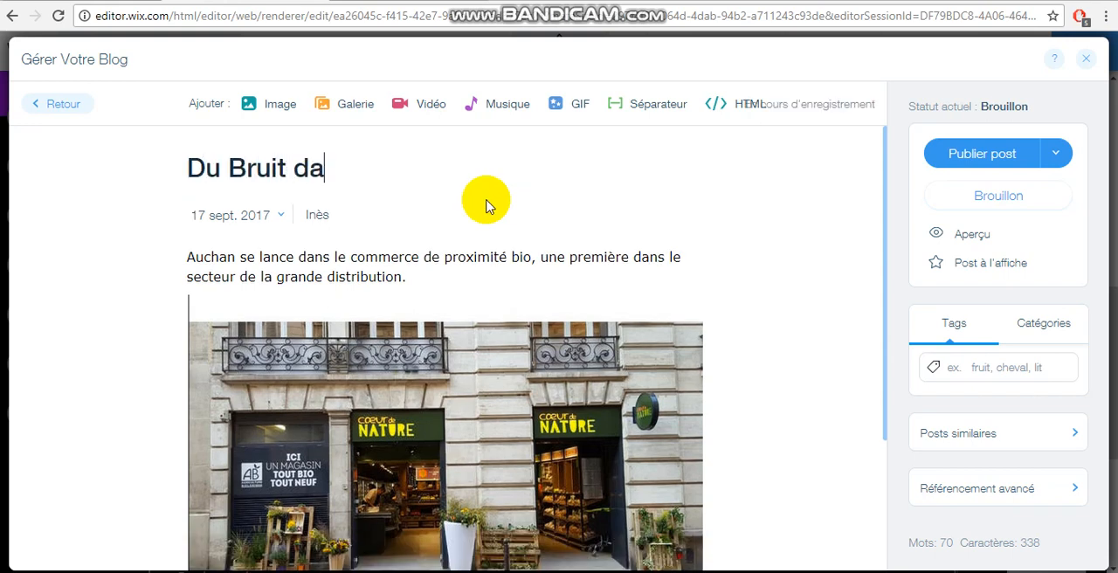
{"action": "type", "text": "ns la cuisine s"}
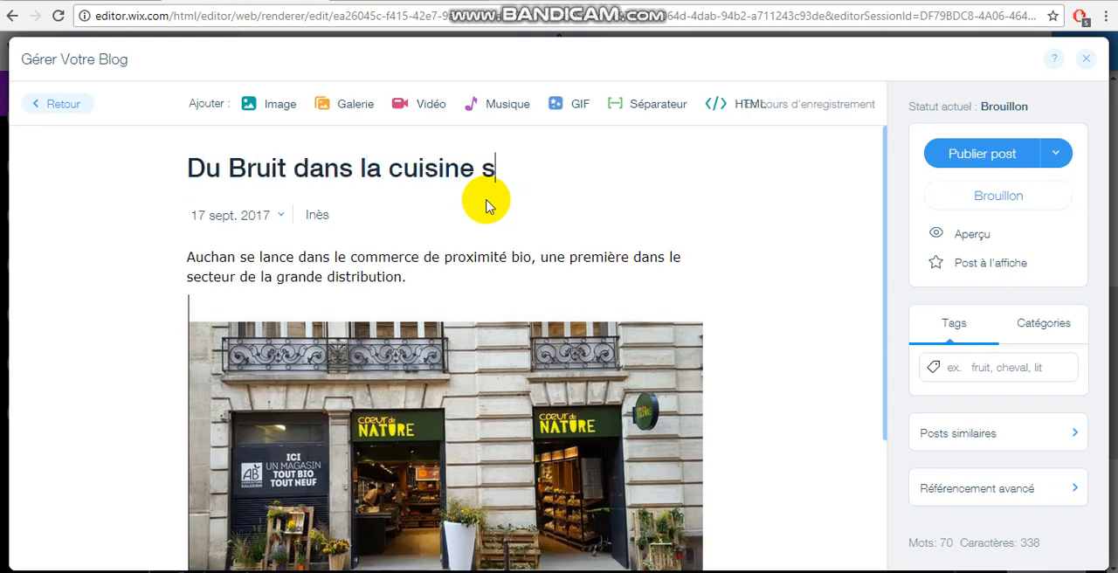
{"action": "type", "text": "e lance dans les "}
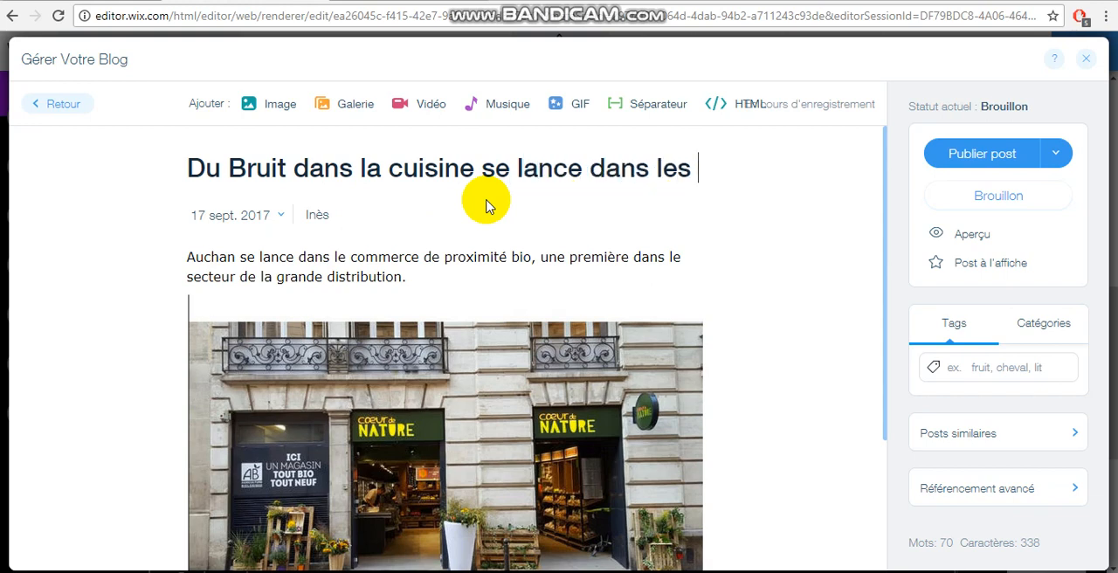
{"action": "type", "text": "ateliers culianir"}
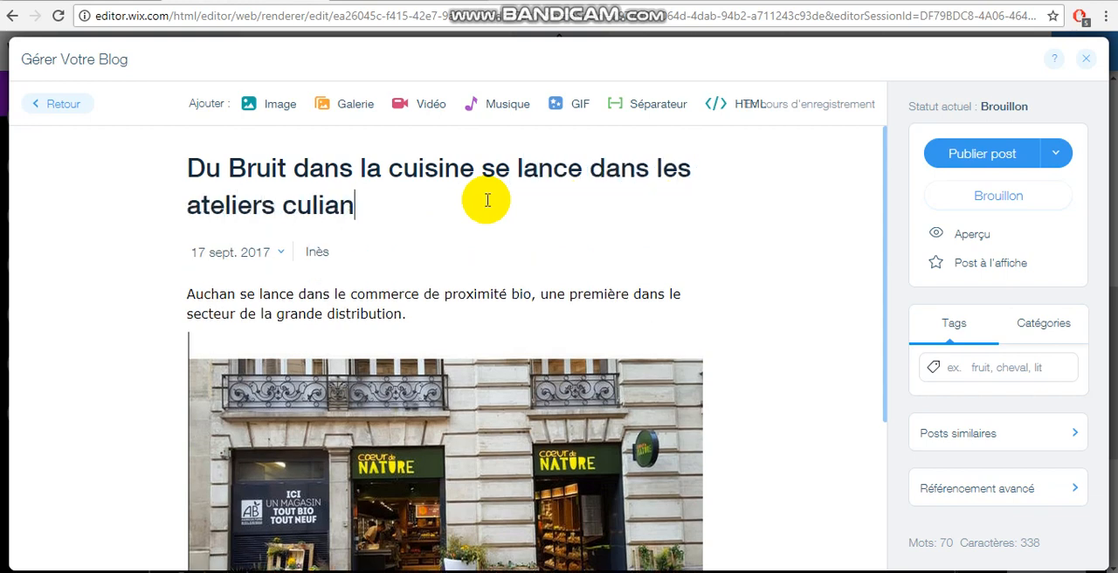
{"action": "key", "text": "BackSpace"}
{"action": "key", "text": "BackSpace"}
{"action": "key", "text": "BackSpace"}
{"action": "key", "text": "BackSpace"}
{"action": "type", "text": "naires"}
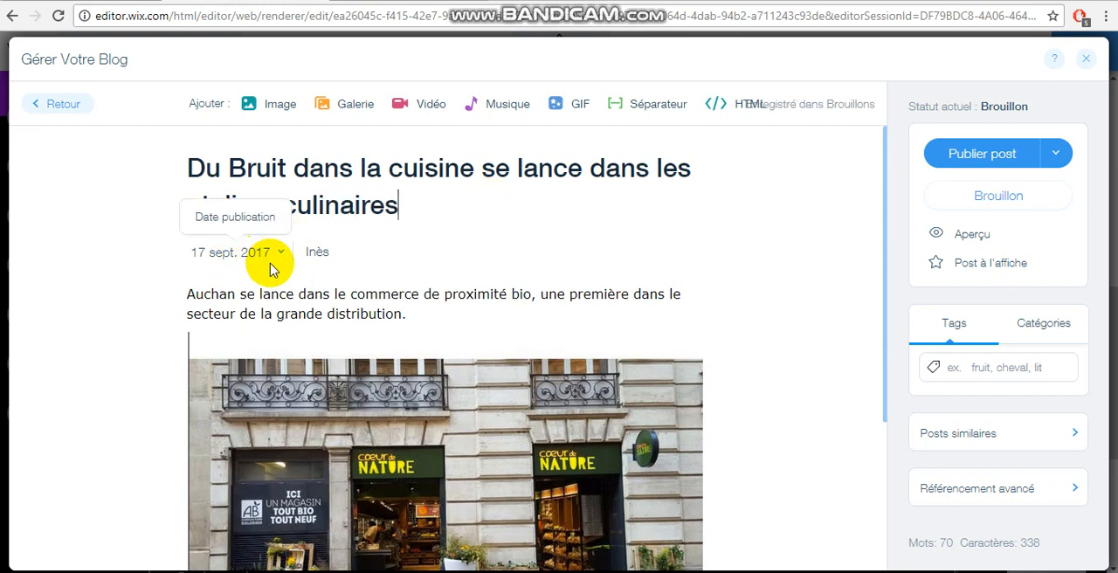
{"action": "double_click", "coordinate": [319, 252]}
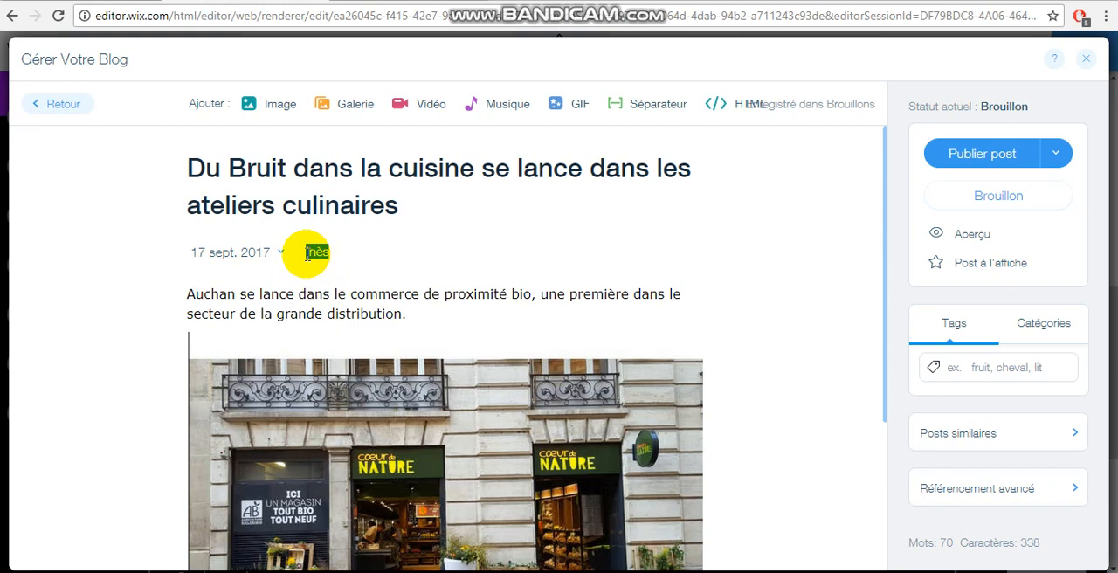
{"action": "type", "text": "Gamze"}
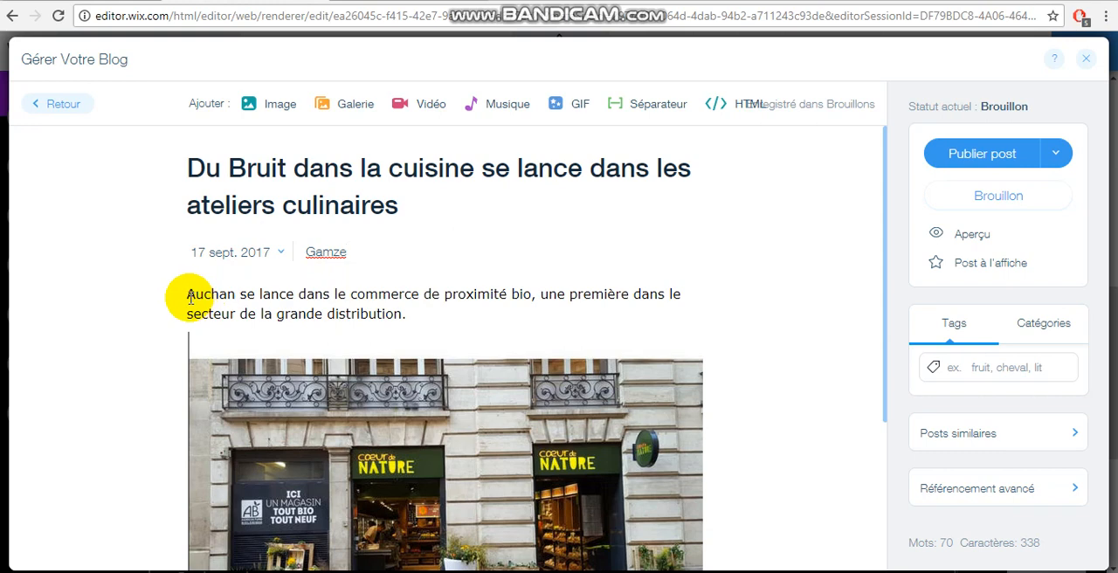
Step: Replace the introduction with "Début septembre, du bruit dans la cuisine décide de surfer sur la vague des ateliers culinaires en créant des ateliers pour les clients."
{"action": "left_click_drag", "start_coordinate": [187, 294], "coordinate": [407, 316]}
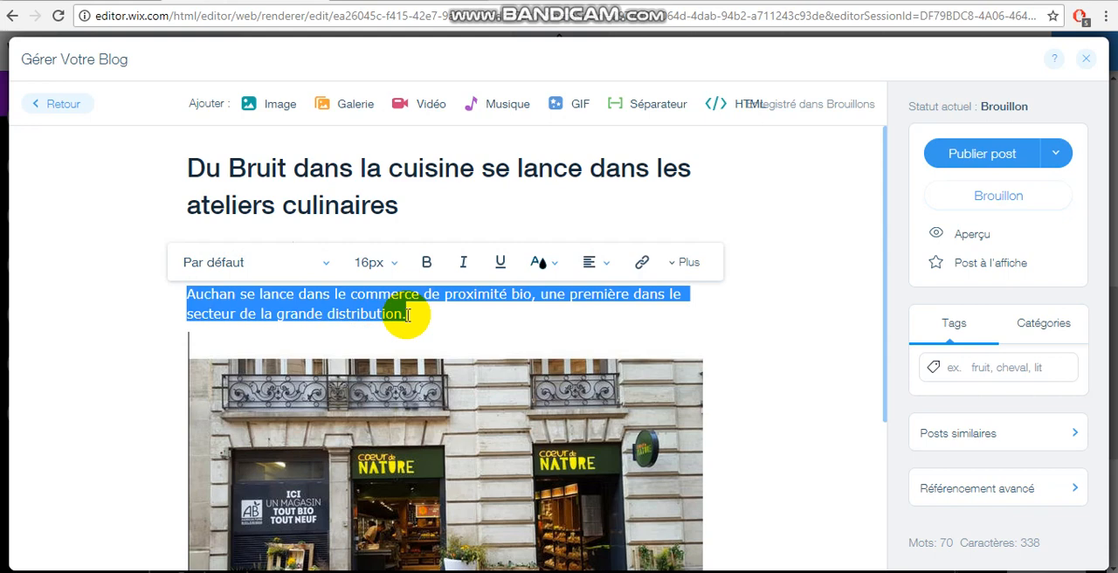
{"action": "type", "text": "Début "}
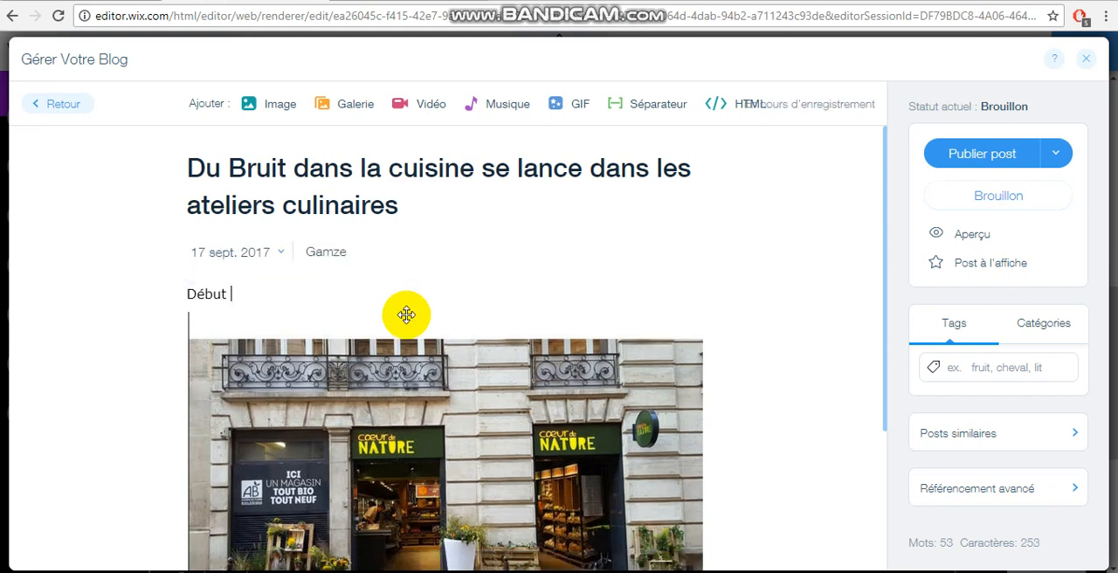
{"action": "type", "text": "septembre, du "}
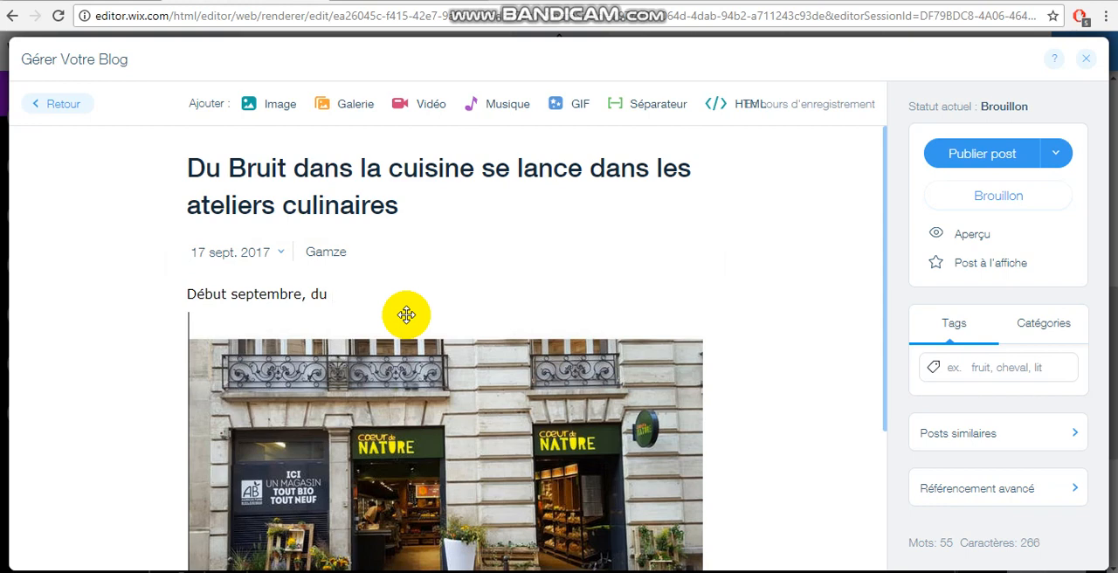
{"action": "type", "text": "bruit dans la cu"}
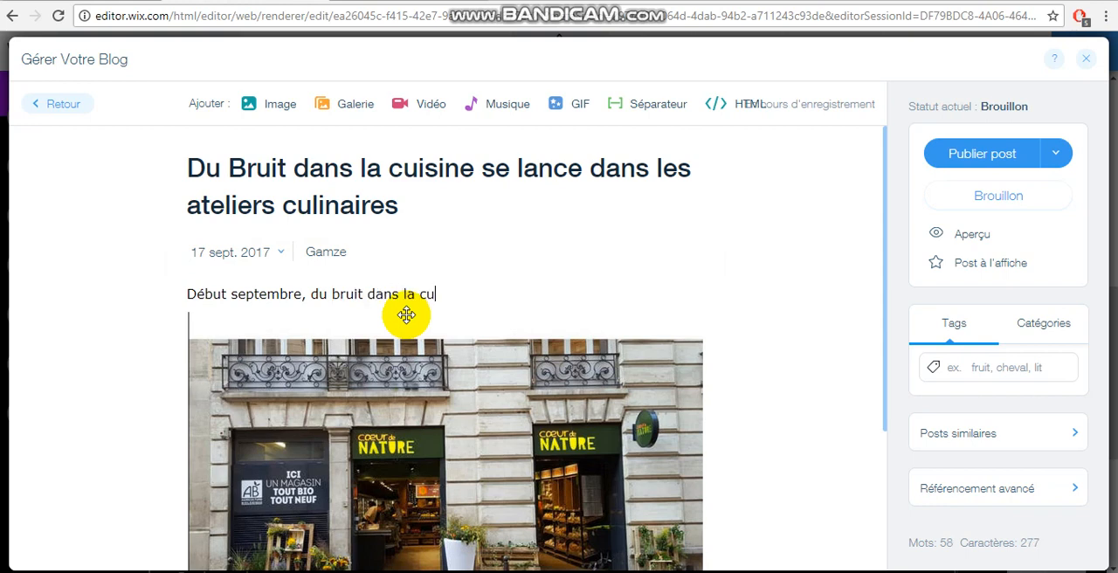
{"action": "type", "text": "isine déci"}
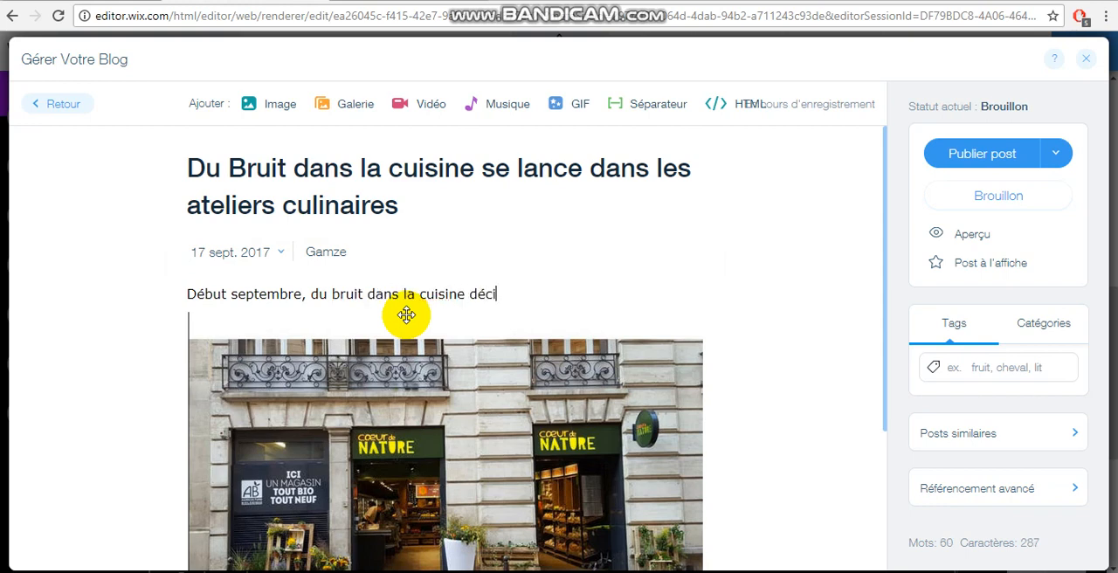
{"action": "type", "text": "de de surf"}
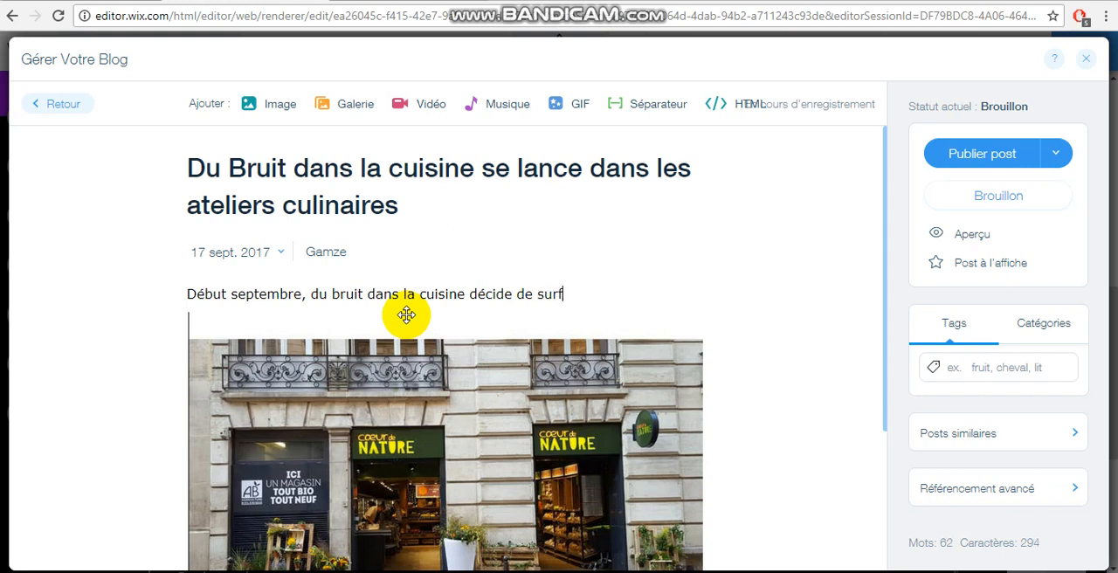
{"action": "type", "text": "er sur la v"}
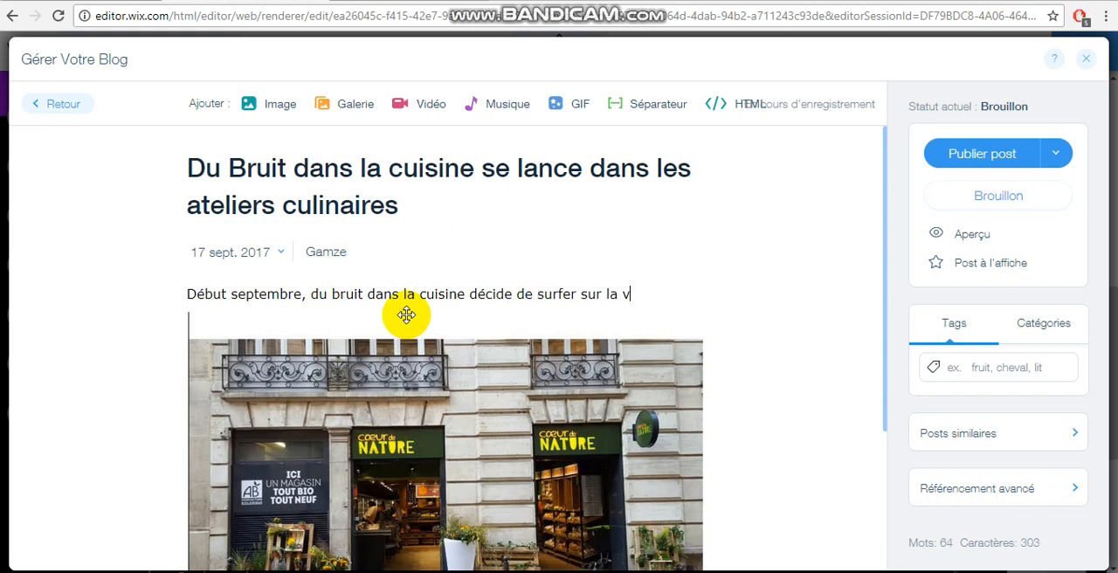
{"action": "type", "text": "ague des atl"}
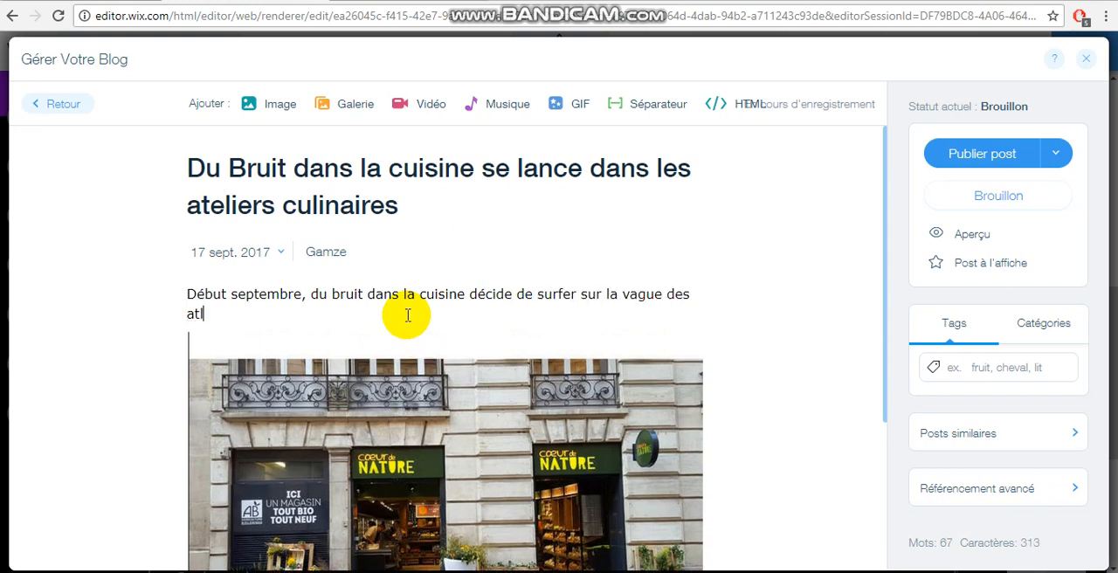
{"action": "type", "text": "ier"}
{"action": "key", "text": "BackSpace"}
{"action": "key", "text": "BackSpace"}
{"action": "key", "text": "BackSpace"}
{"action": "key", "text": "BackSpace"}
{"action": "type", "text": "eliers culinaire"}
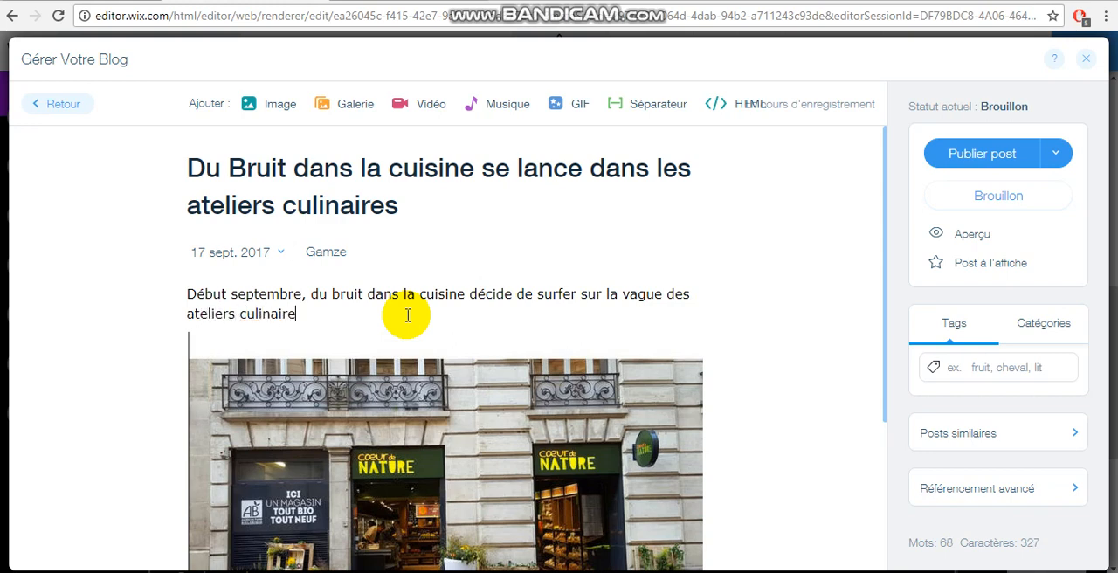
{"action": "type", "text": "s en créant de "}
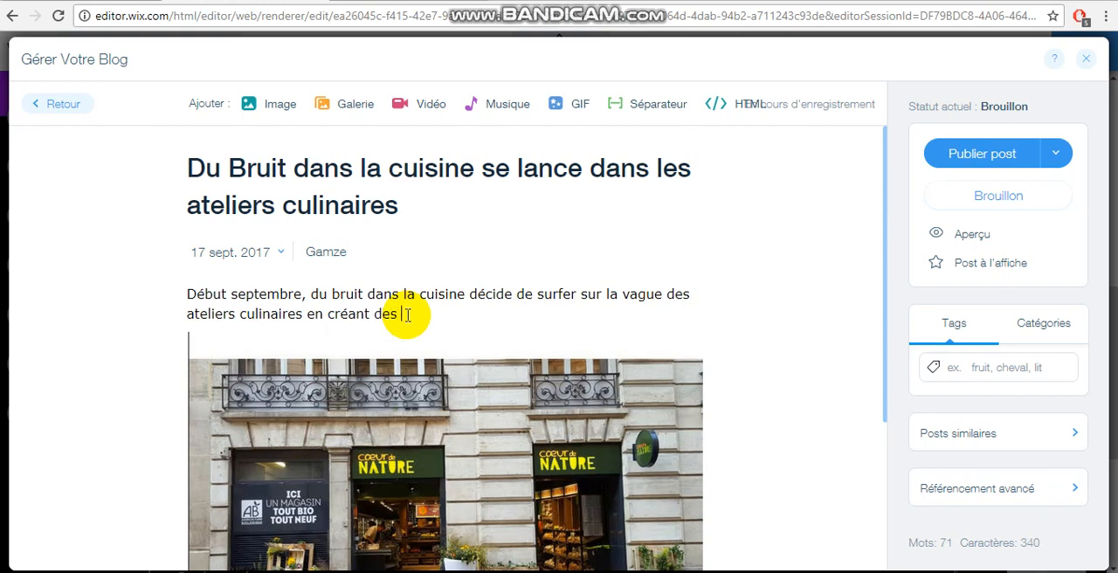
{"action": "type", "text": " ateliers pour les clients."}
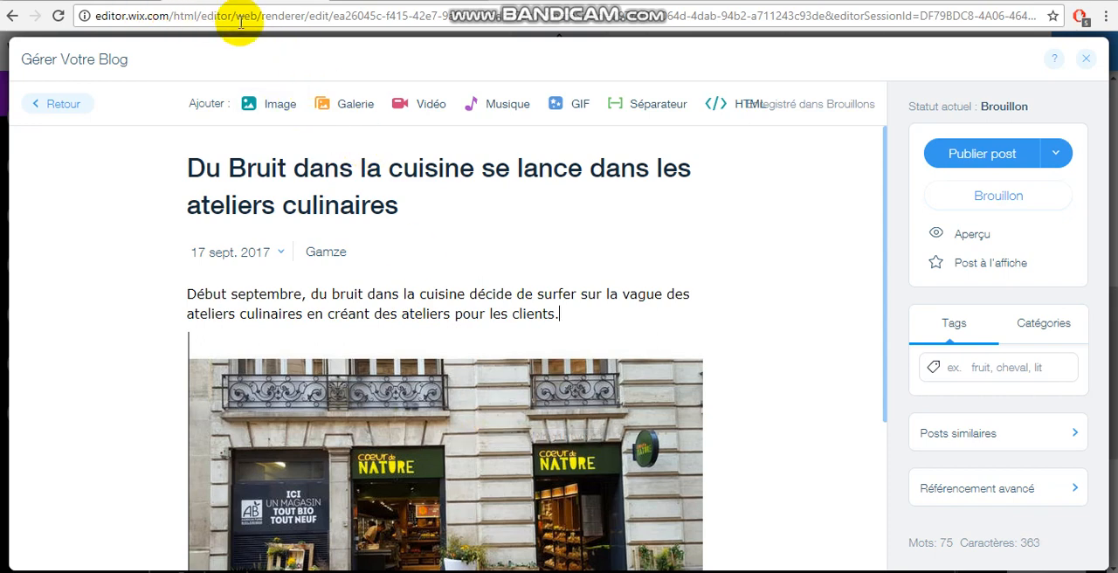
Step: Replace the storefront photo in the article with the free Wix photo "Sushi Bar", found by searching for "cuisine"
{"action": "double_click", "coordinate": [467, 4]}
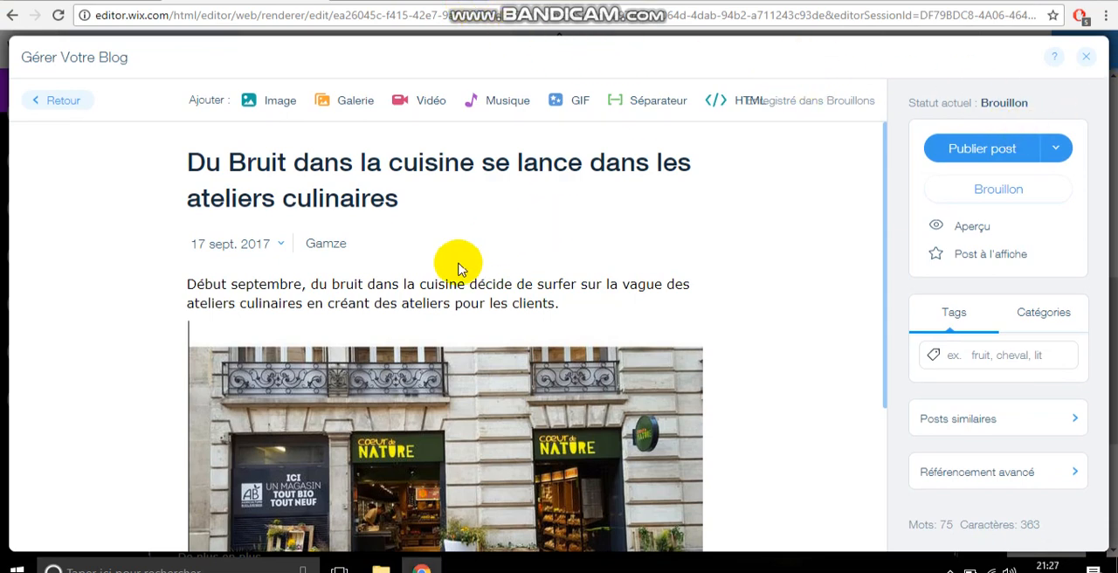
{"action": "left_click", "coordinate": [362, 410]}
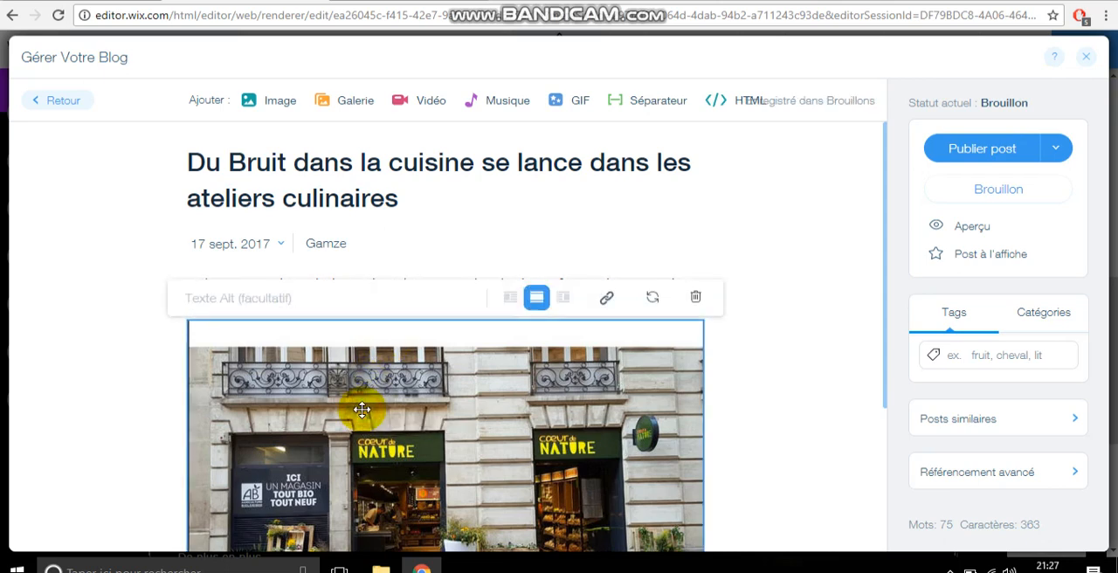
{"action": "left_click", "coordinate": [654, 299]}
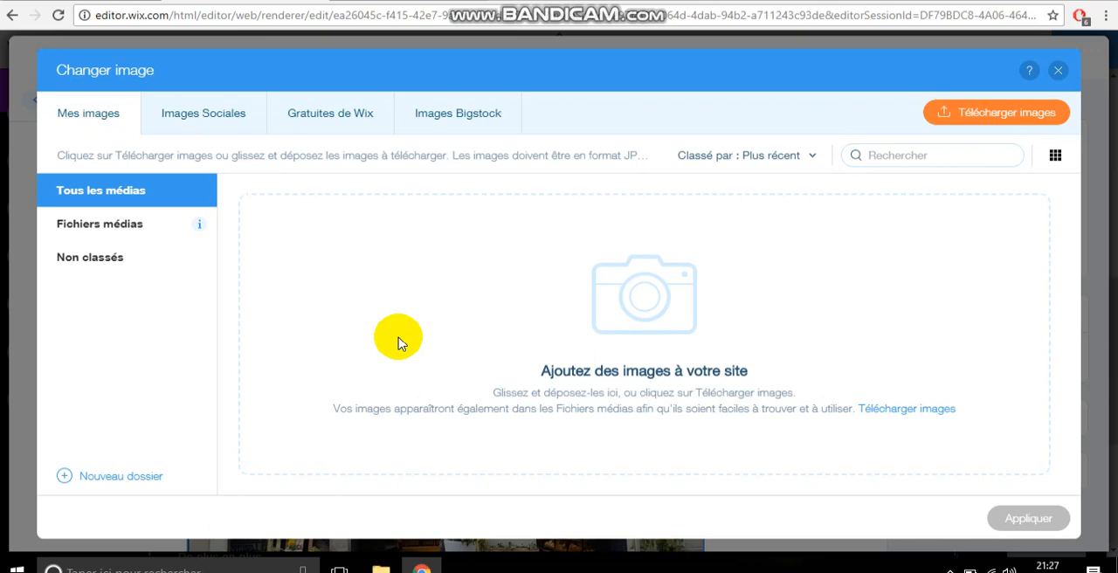
{"action": "left_click", "coordinate": [326, 118]}
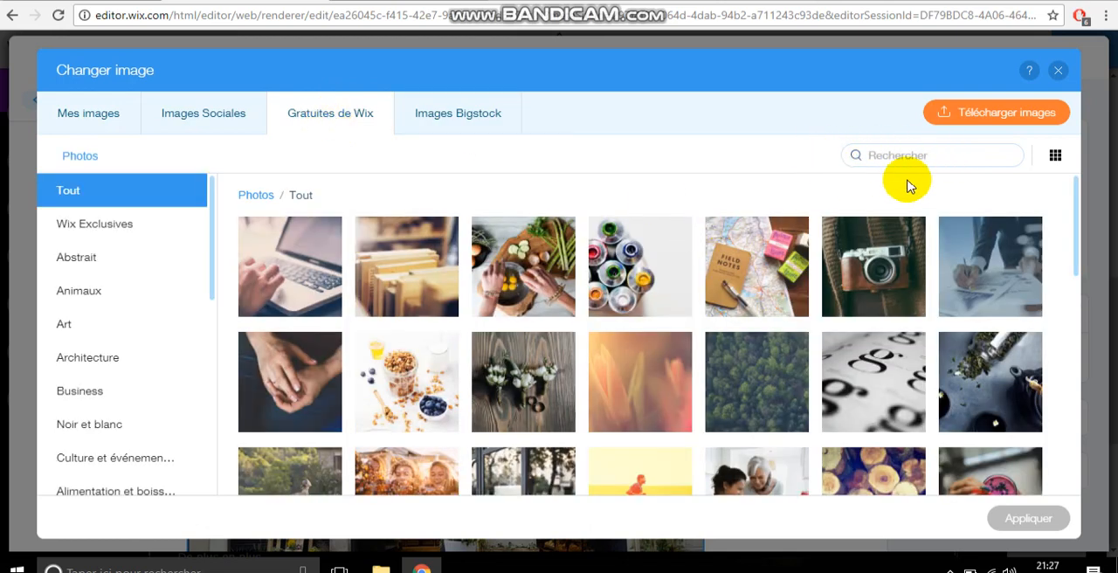
{"action": "left_click", "coordinate": [884, 150]}
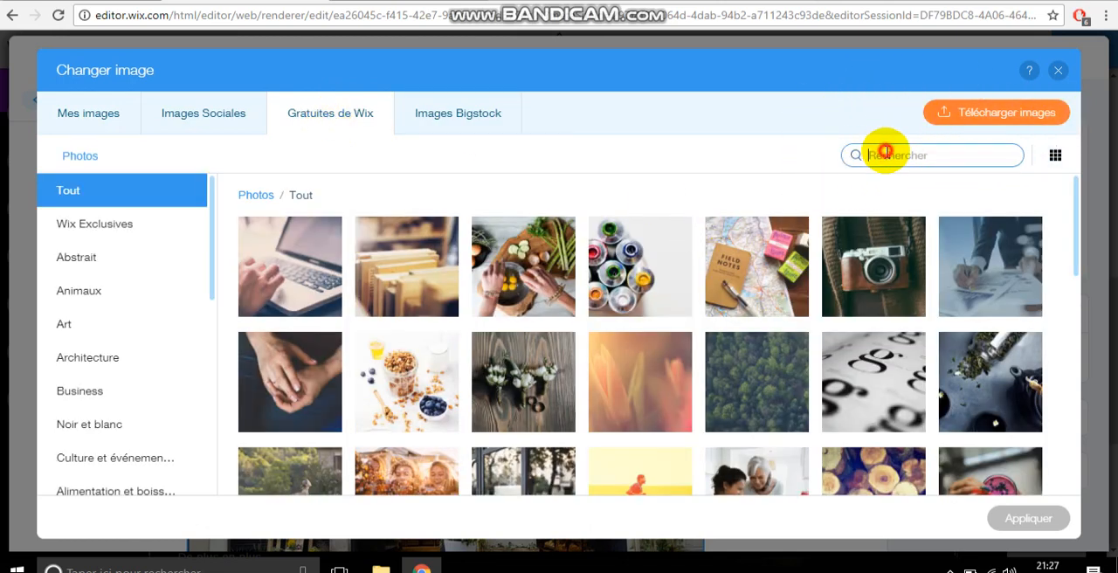
{"action": "type", "text": "cuisine"}
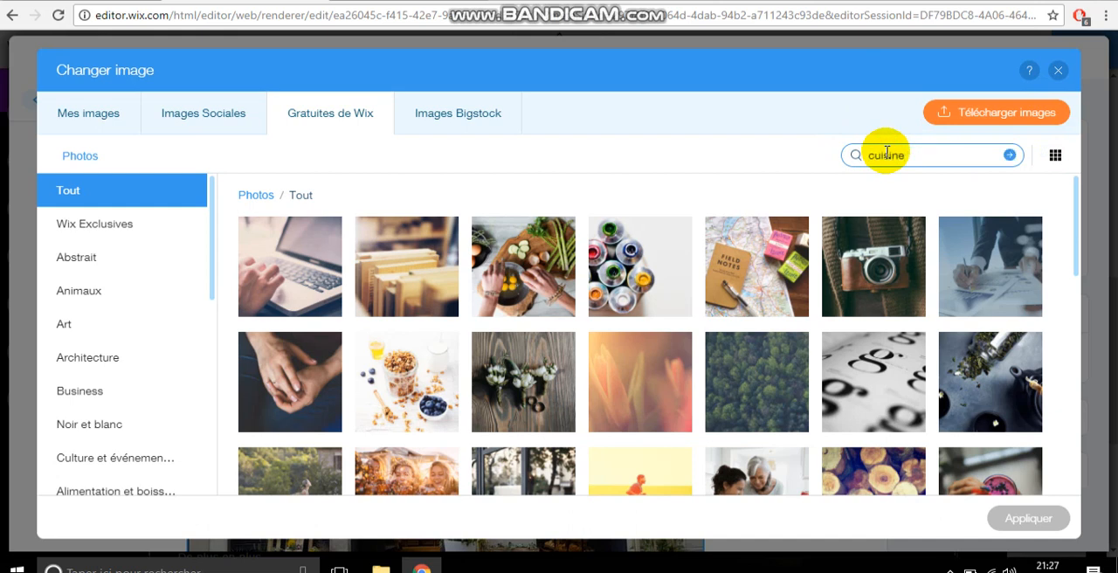
{"action": "key", "text": "Return"}
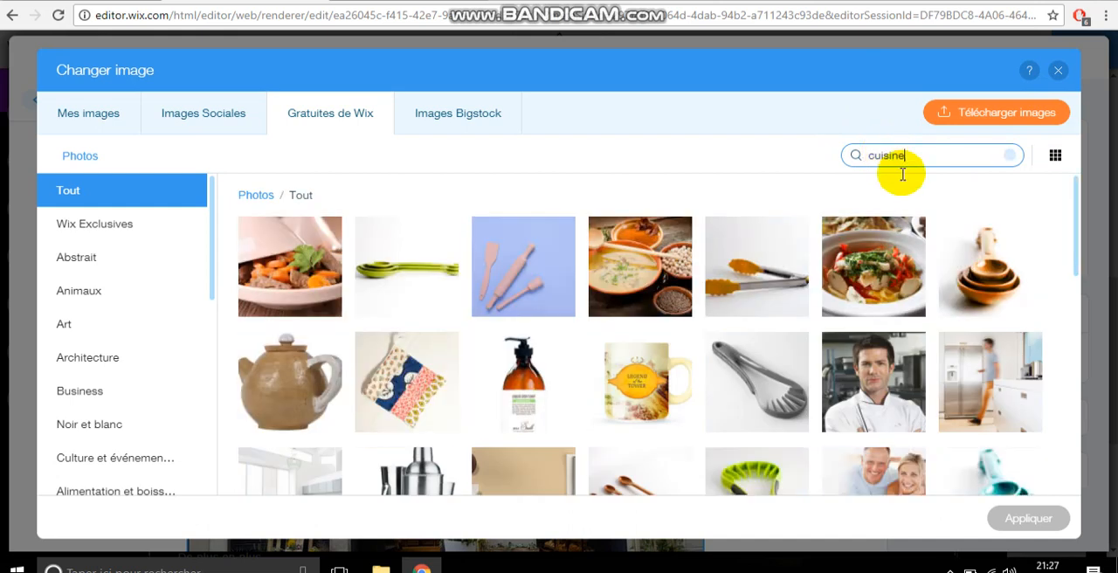
{"action": "left_click_drag", "start_coordinate": [1075, 223], "coordinate": [1075, 327]}
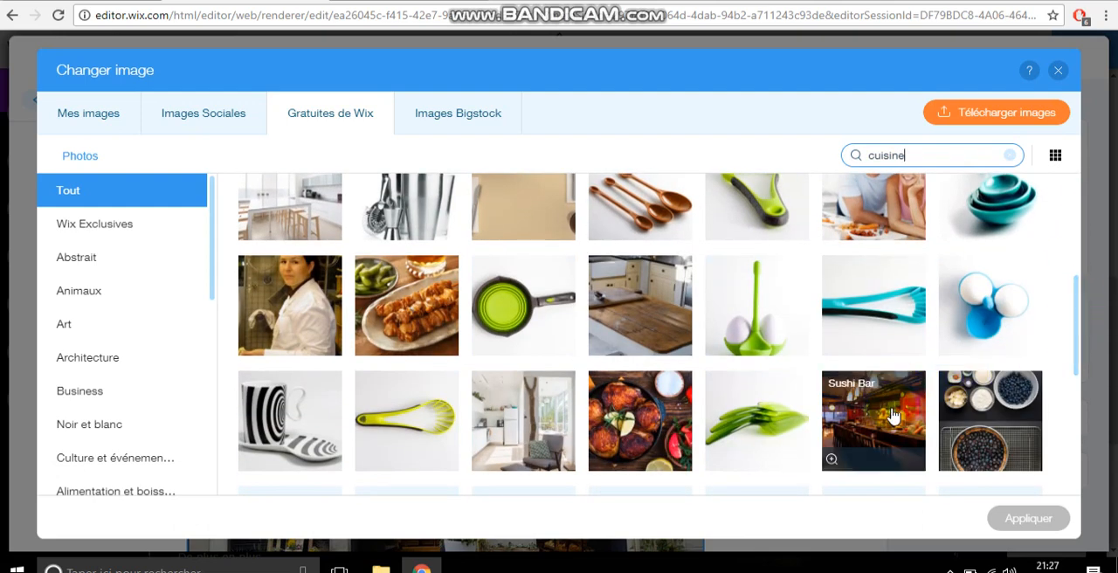
{"action": "left_click", "coordinate": [893, 416]}
{"action": "left_click", "coordinate": [1020, 518]}
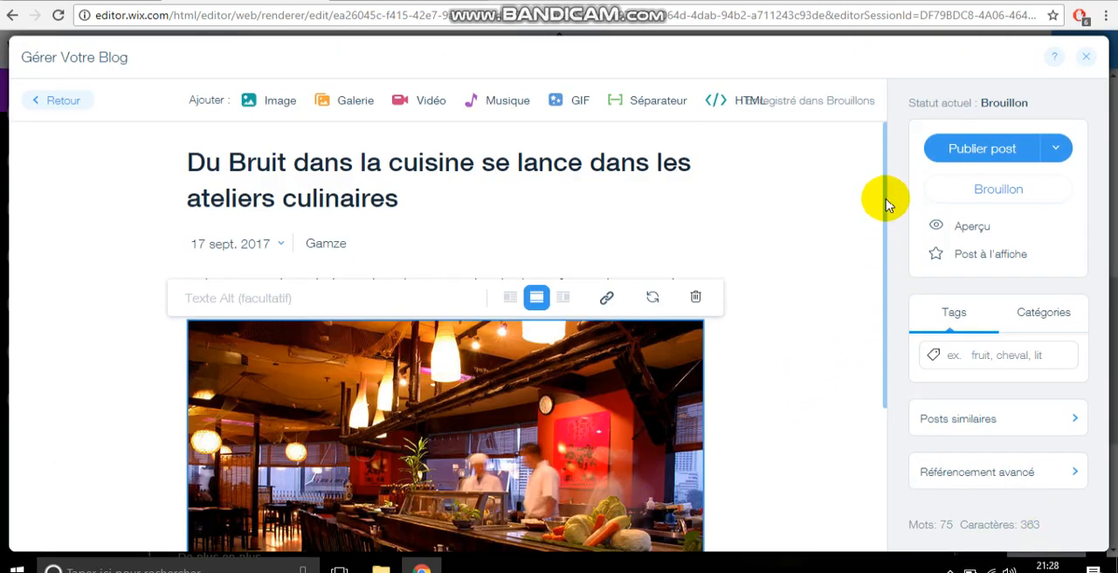
Step: Replace the paragraphs below the photo with "Du bruit" and delete the closing line "Un succès à venir ? Affaire à suivre..."
{"action": "left_click_drag", "start_coordinate": [878, 200], "coordinate": [883, 381]}
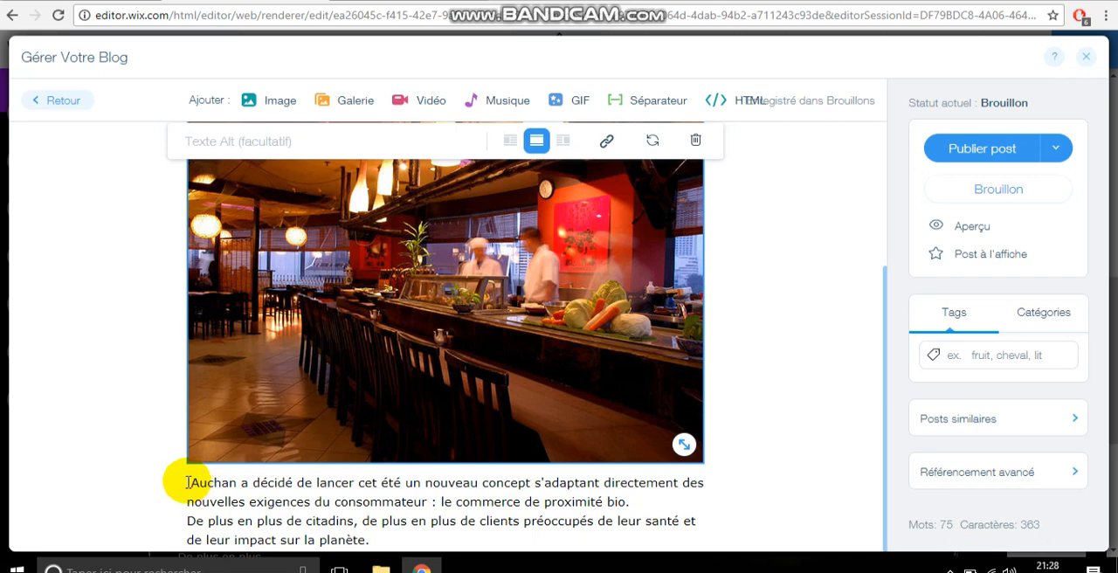
{"action": "left_click_drag", "start_coordinate": [185, 481], "coordinate": [376, 535]}
{"action": "type", "text": "Du bruit"}
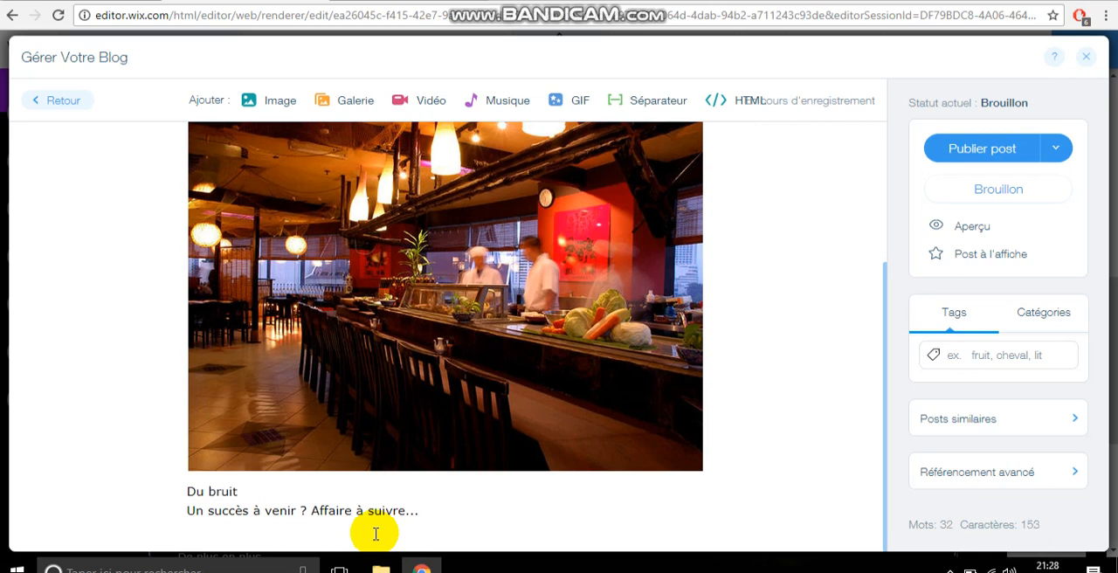
{"action": "left_click_drag", "start_coordinate": [419, 515], "coordinate": [187, 515]}
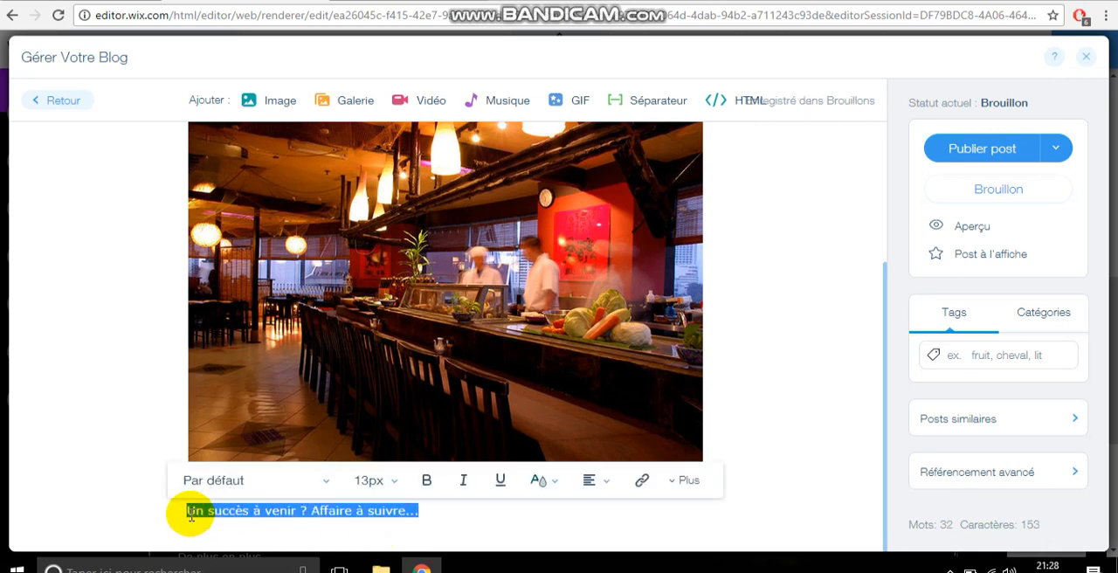
{"action": "key", "text": "BackSpace"}
{"action": "key", "text": "BackSpace"}
Step: Continue the paragraph below the photo with "dans la cuisine a décidé d'étonner ses clients"
{"action": "type", "text": "dan"}
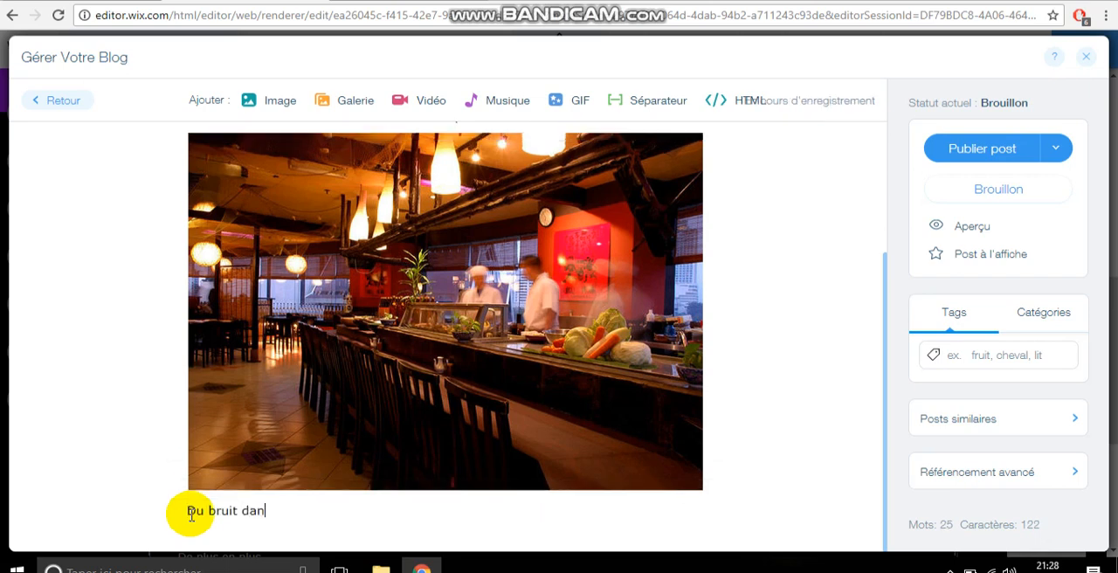
{"action": "type", "text": "s la cuisine a décid"}
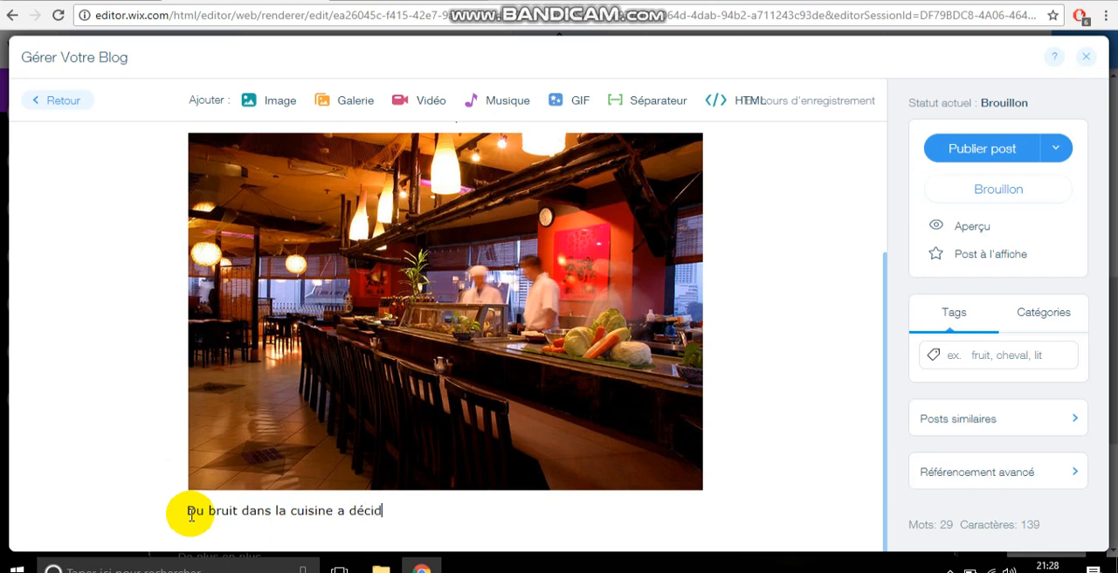
{"action": "type", "text": "é d'étonner ses clients en leur fai"}
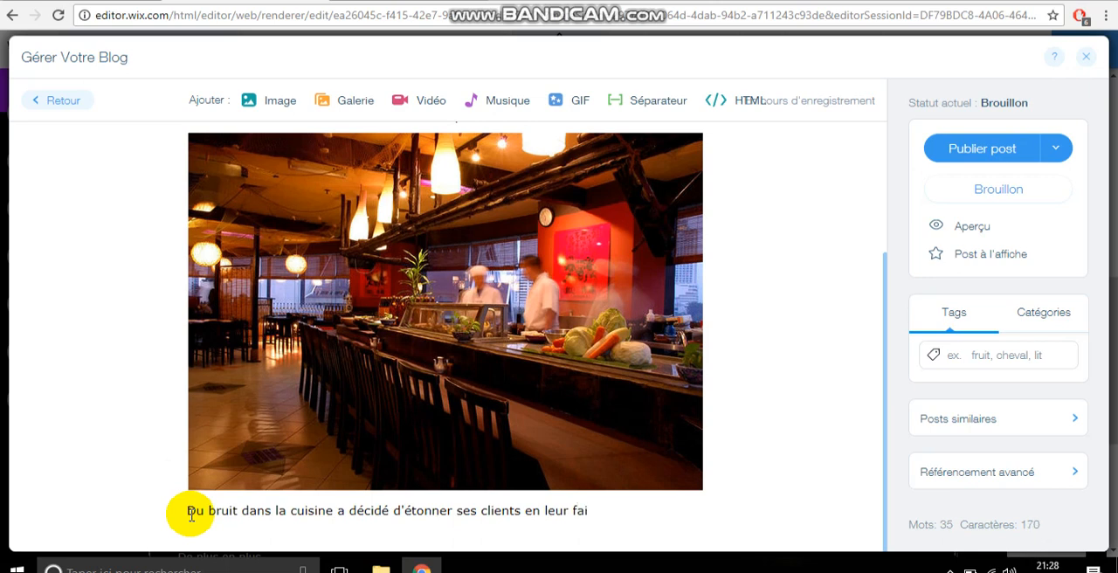
{"action": "key", "text": "BackSpace"}
{"action": "key", "text": "BackSpace"}
{"action": "key", "text": "BackSpace"}
{"action": "key", "text": "BackSpace"}
{"action": "key", "text": "BackSpace"}
{"action": "key", "text": "BackSpace"}
{"action": "type", "text": "s faisant participer à "}
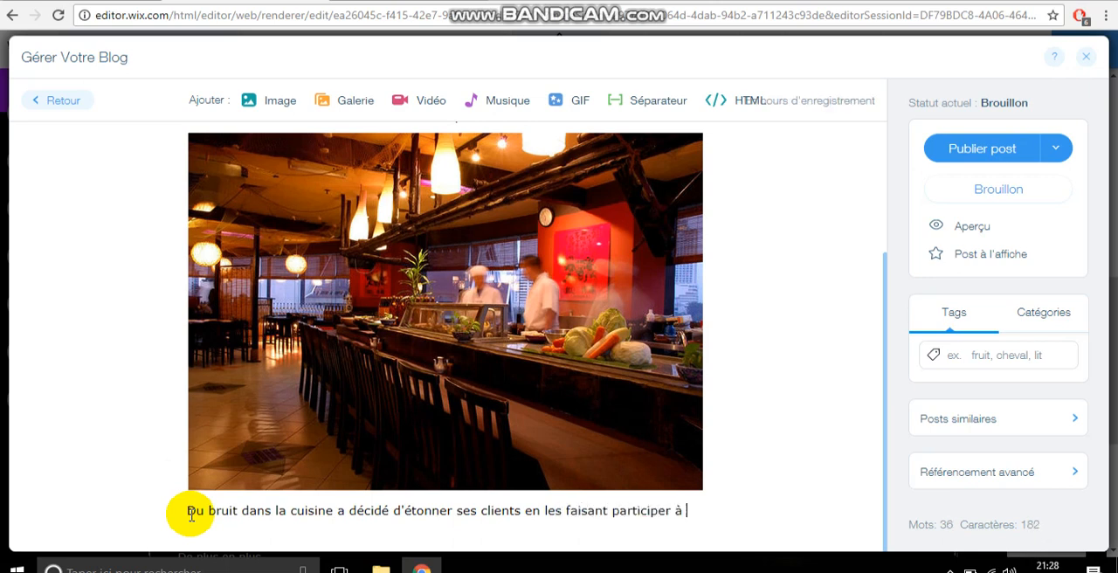
{"action": "type", "text": "des ateliers cu"}
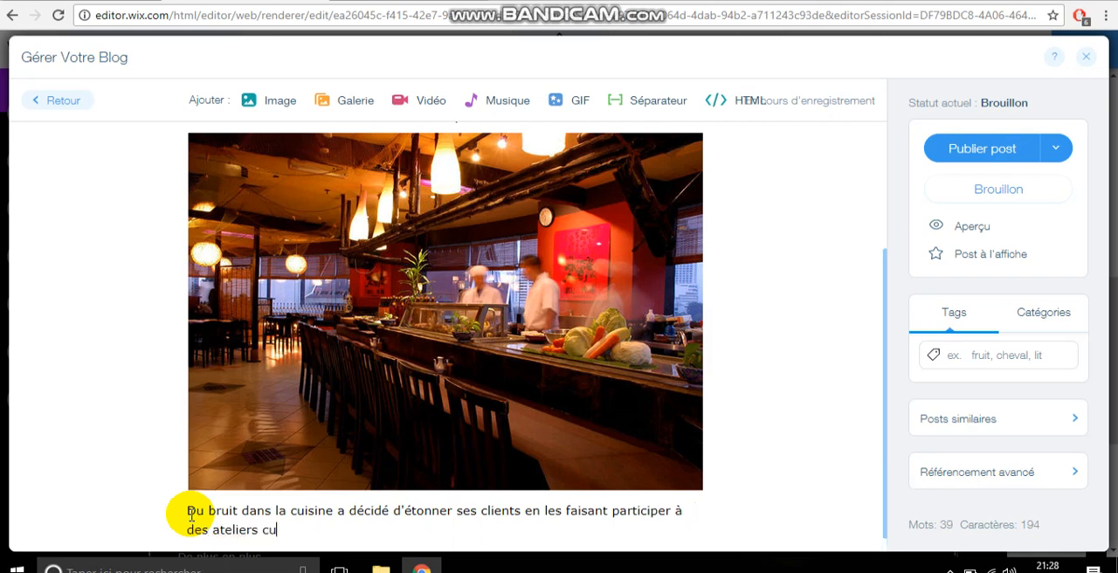
{"action": "type", "text": "lianir"}
Step: Extend the sentence with "en les faisant participer à des ateliers culinaires"
{"action": "key", "text": "BackSpace"}
{"action": "type", "text": "bnai"}
{"action": "key", "text": "BackSpace"}
{"action": "key", "text": "BackSpace"}
{"action": "key", "text": "BackSpace"}
{"action": "key", "text": "BackSpace"}
{"action": "type", "text": "naires où des chefs"}
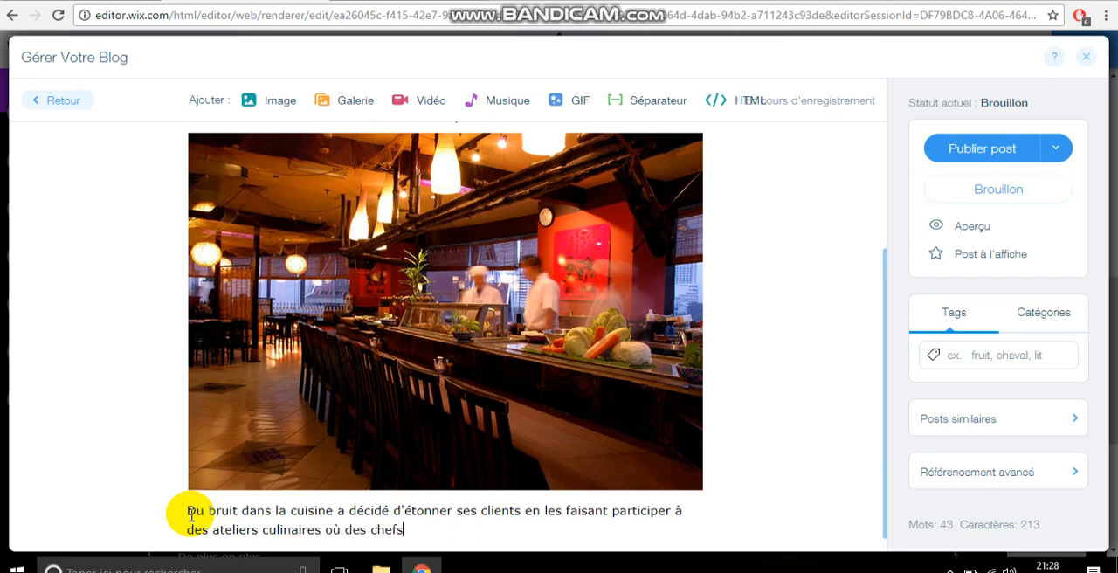
{"action": "type", "text": " présentent de façon hebdo"}
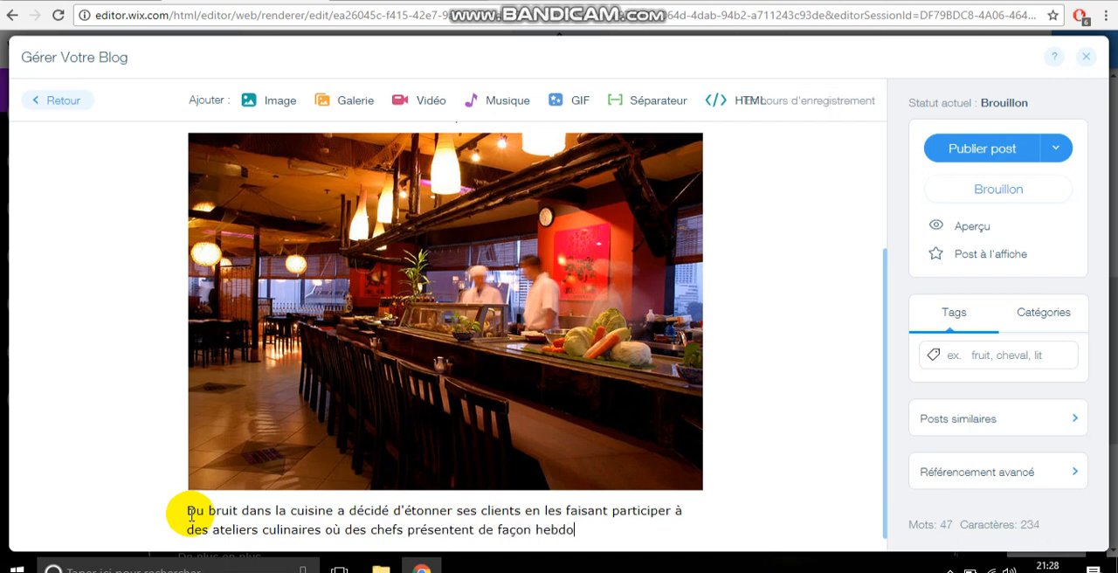
{"action": "type", "text": "madaire leurs oeuvres "}
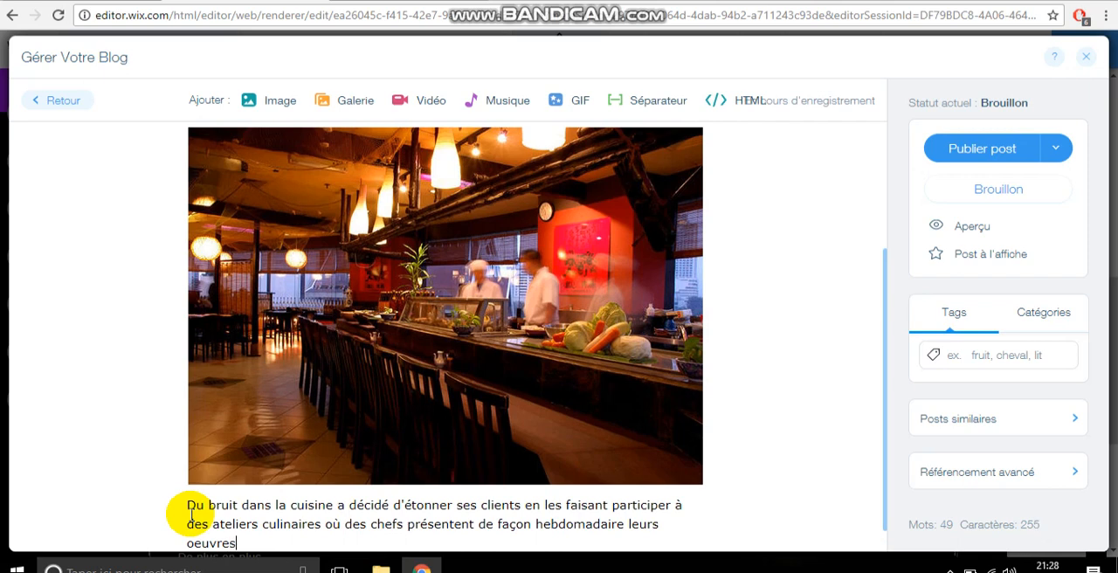
{"action": "type", "text": "."}
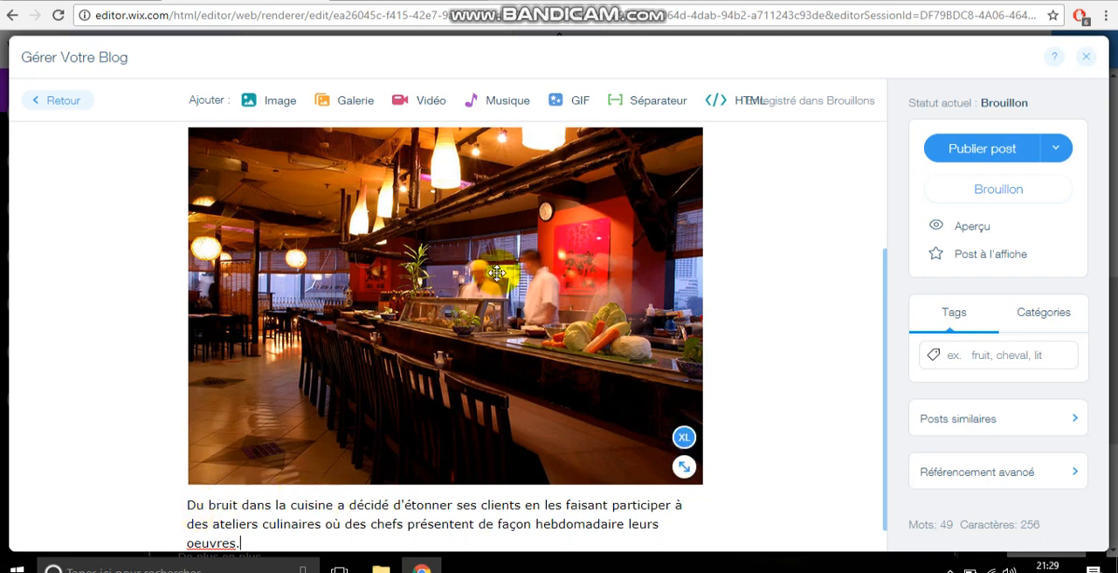
Step: Publish the post, putting off sharing it on social networks, and save the site
{"action": "left_click", "coordinate": [980, 155]}
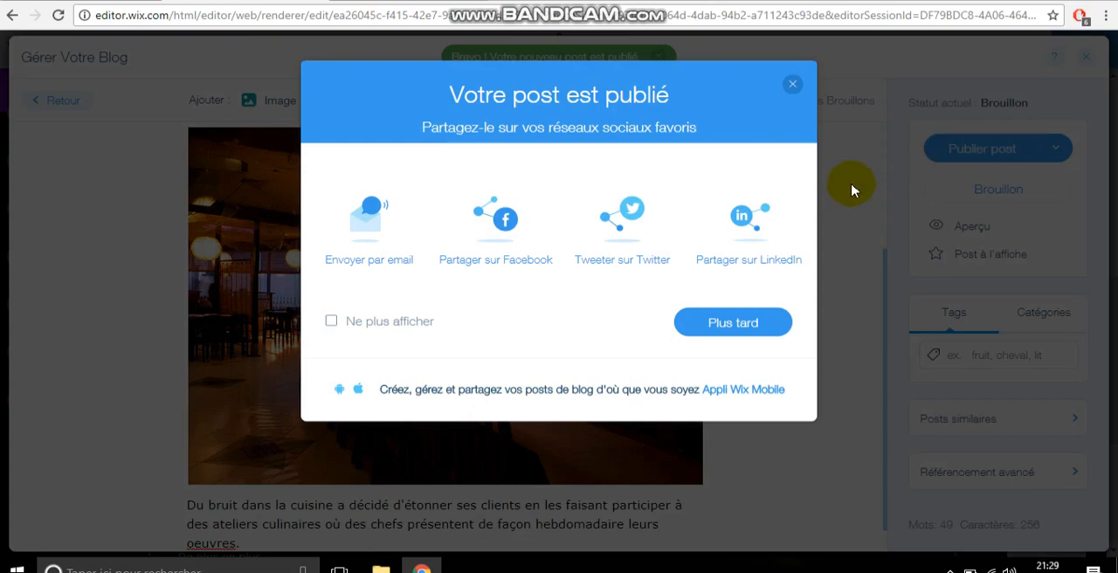
{"action": "left_click", "coordinate": [736, 325]}
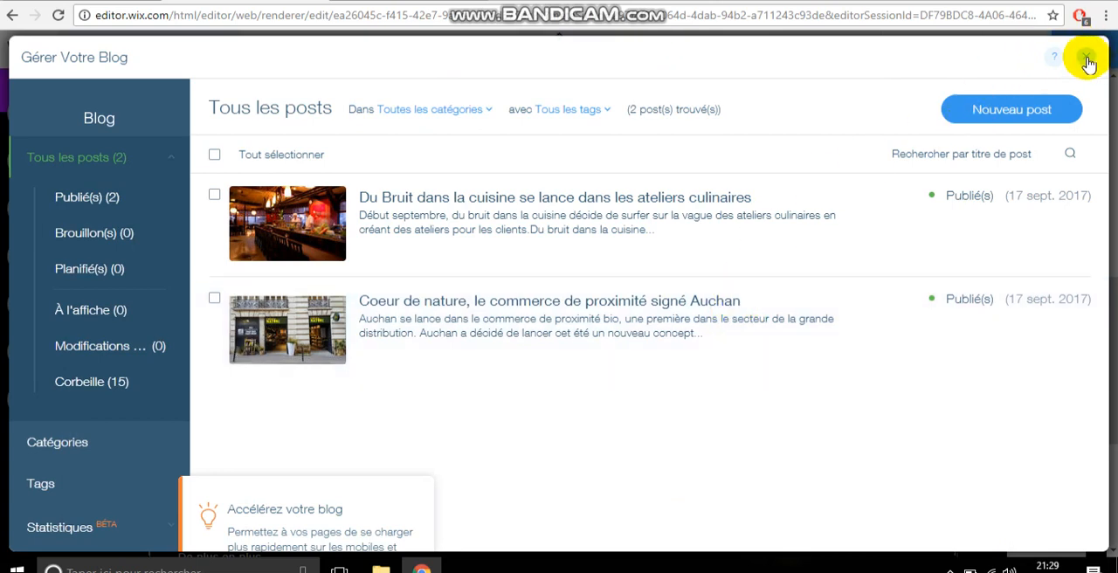
{"action": "left_click", "coordinate": [1088, 58]}
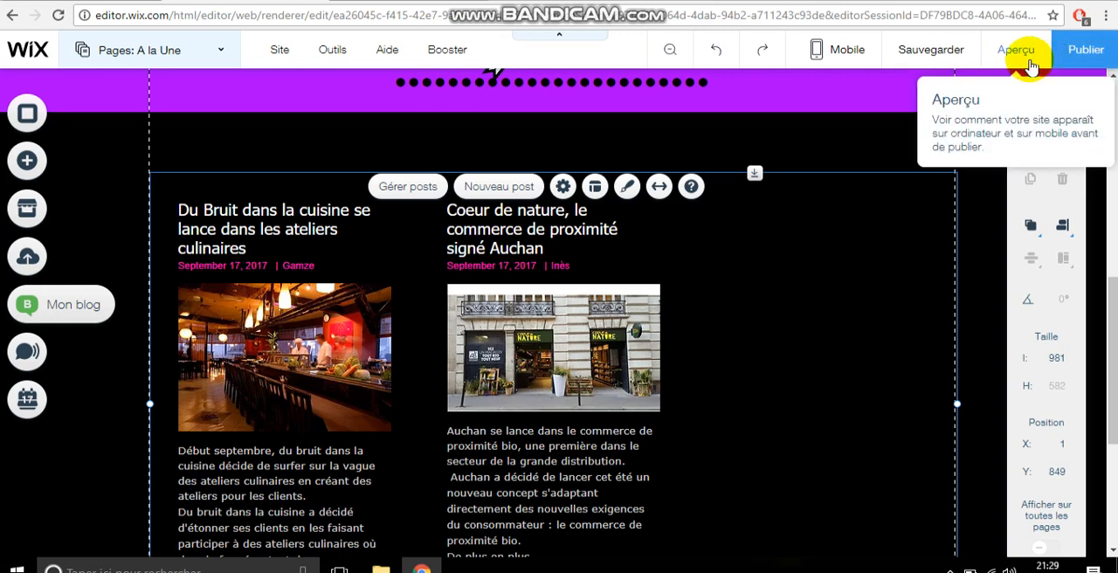
{"action": "left_click", "coordinate": [948, 61]}
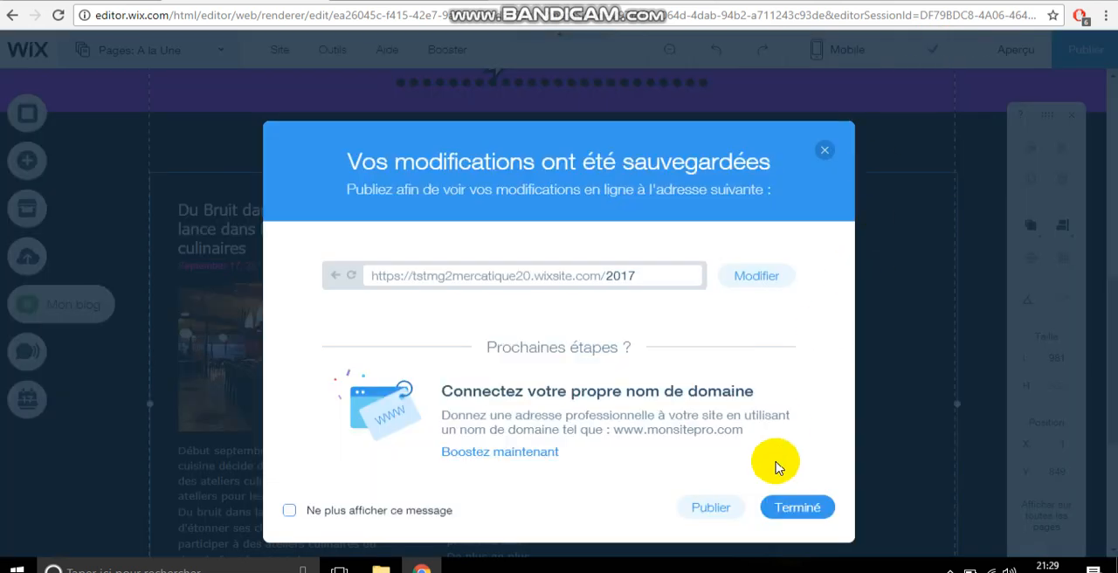
{"action": "left_click", "coordinate": [788, 509]}
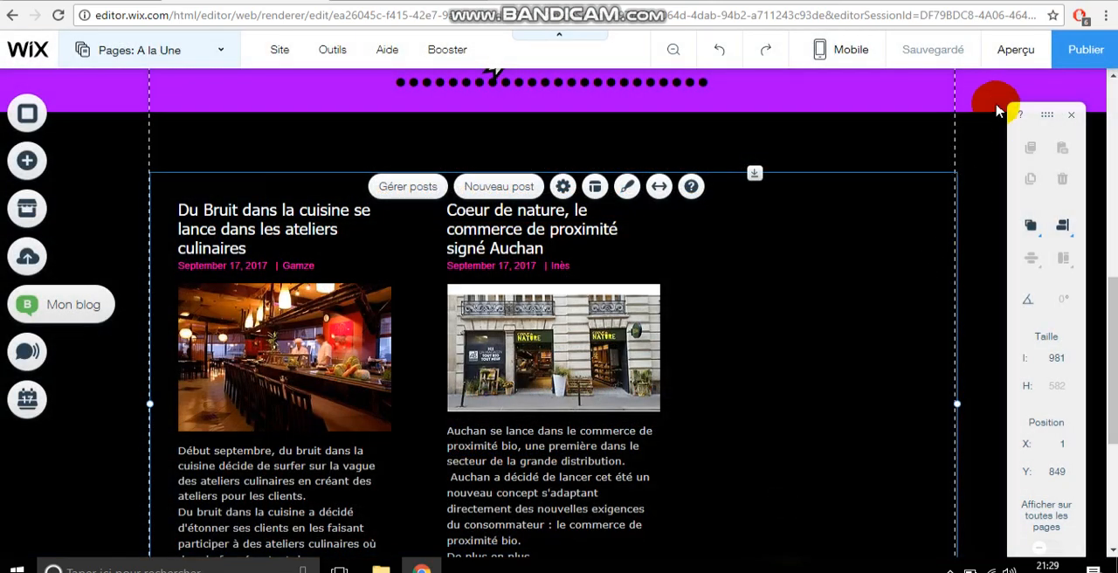
Step: Preview the site and open the article "Du Bruit dans la cuisine se lance dans les ateliers culinaires" to check its layout
{"action": "left_click", "coordinate": [1016, 54]}
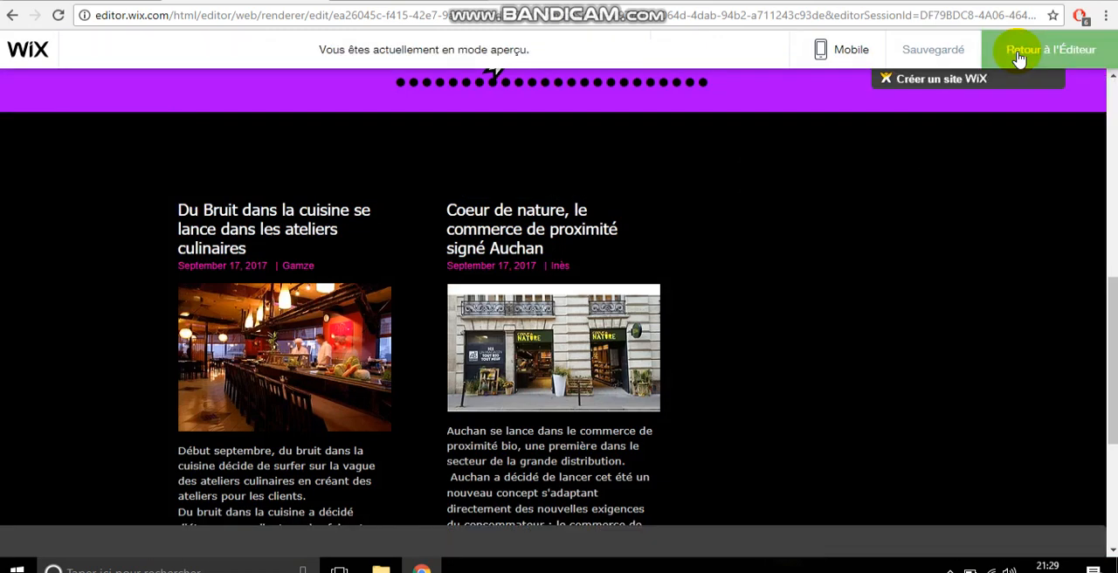
{"action": "mouse_move", "coordinate": [1113, 362]}
{"action": "left_mouse_down"}
{"action": "mouse_move", "coordinate": [1116, 203]}
{"action": "mouse_move", "coordinate": [1114, 364]}
{"action": "left_mouse_up"}
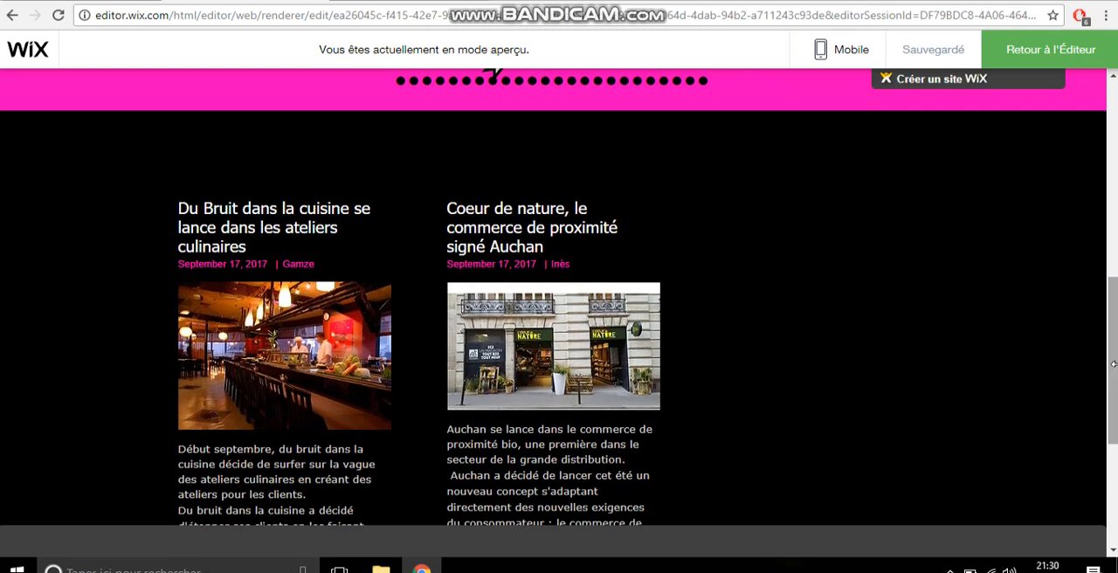
{"action": "left_click", "coordinate": [319, 375]}
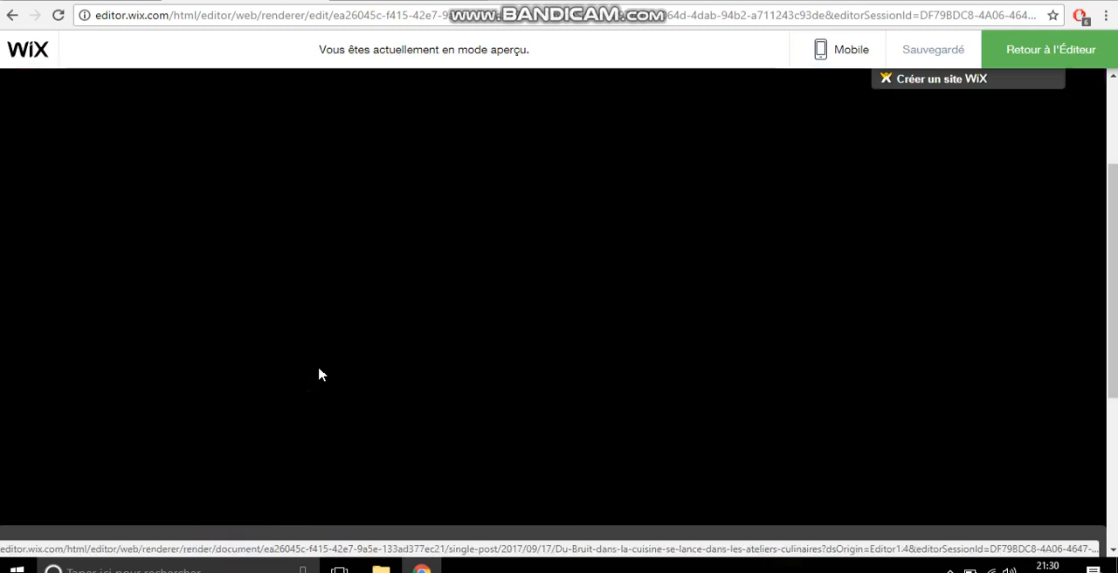
{"action": "mouse_move", "coordinate": [1110, 242]}
{"action": "left_mouse_down"}
{"action": "mouse_move", "coordinate": [1112, 346]}
{"action": "mouse_move", "coordinate": [1112, 255]}
{"action": "left_mouse_up"}
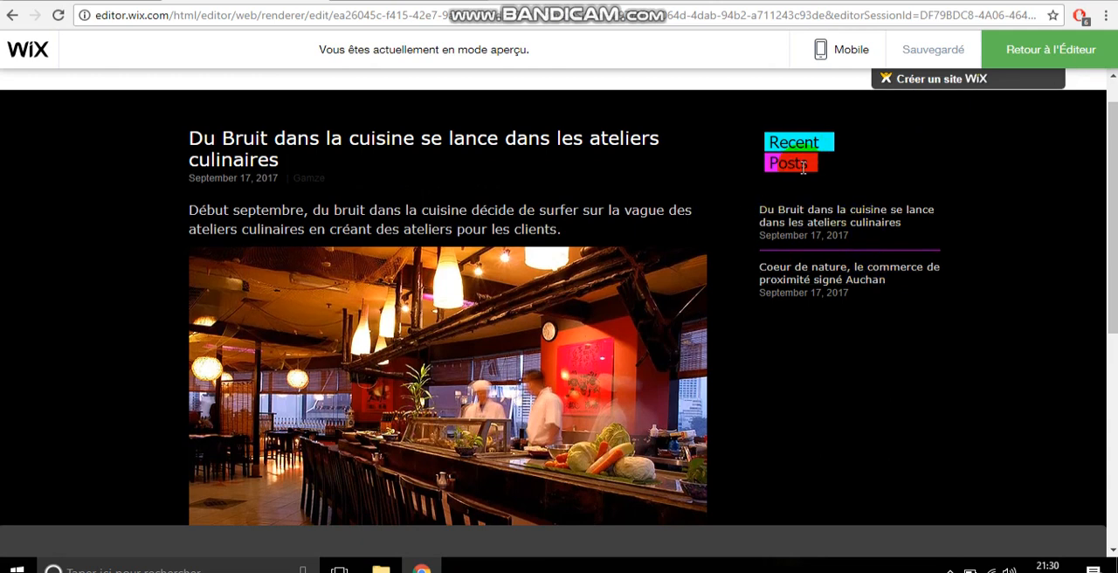
{"action": "scroll", "coordinate": [1113, 215], "scroll_direction": "up", "scroll_amount": 1}
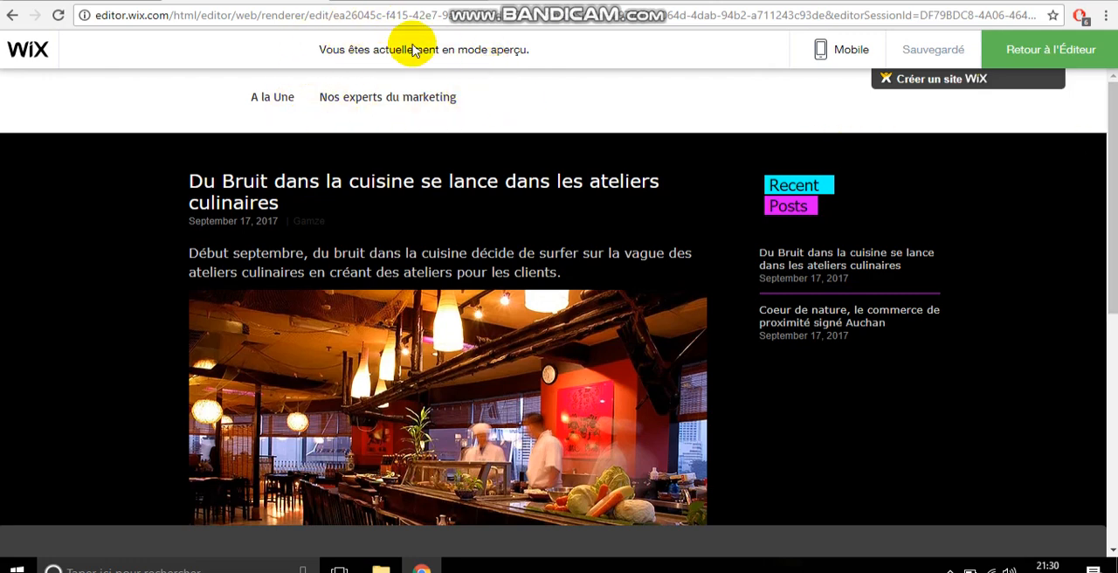
Step: Go to the "Nos experts du marketing" page in the preview, look over the portraits, and return to editing that page
{"action": "left_click", "coordinate": [403, 103]}
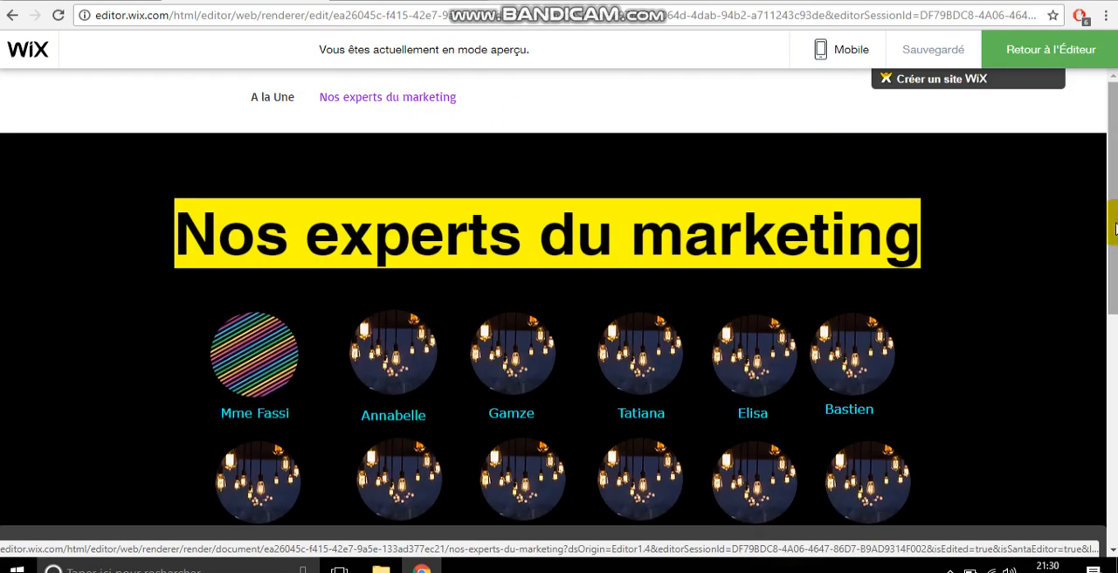
{"action": "left_click_drag", "start_coordinate": [1114, 230], "coordinate": [1115, 269]}
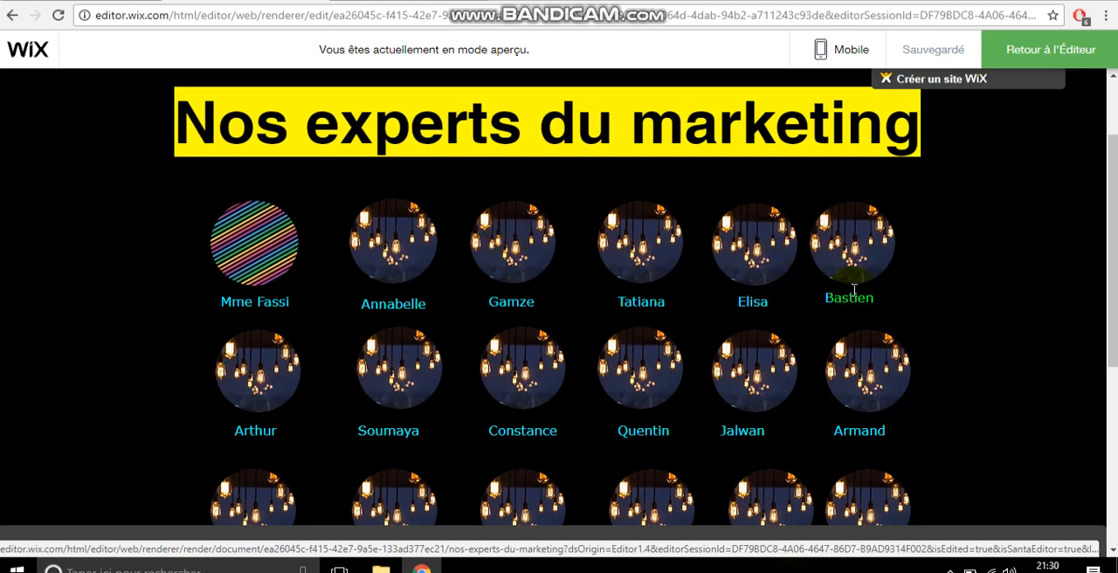
{"action": "left_click", "coordinate": [1066, 57]}
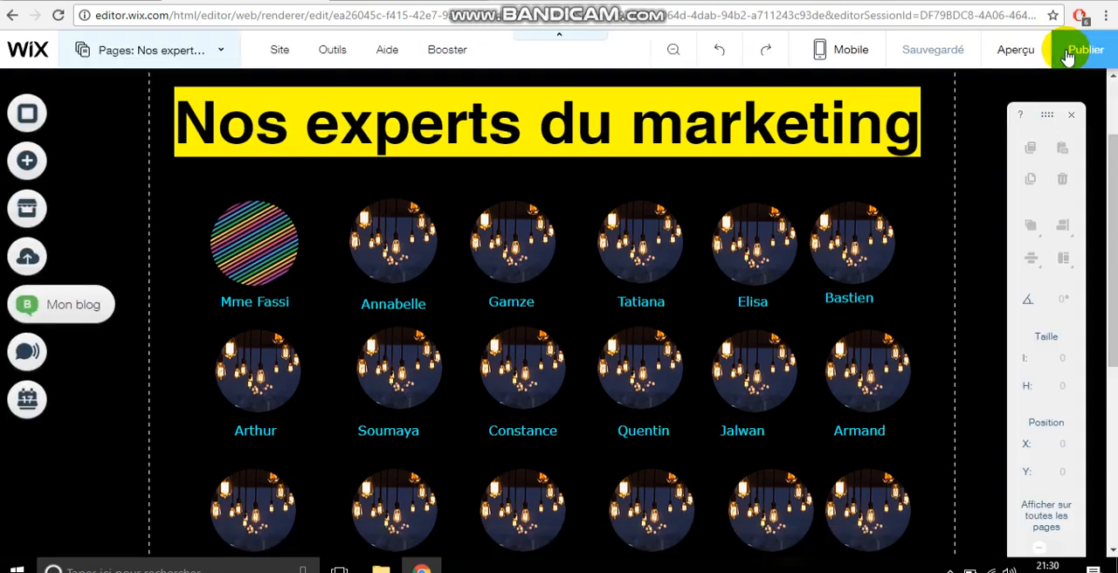
Step: Replace the third portrait in the first row of experts with the free Wix photo "aquarelle-peinture"
{"action": "left_click", "coordinate": [520, 234]}
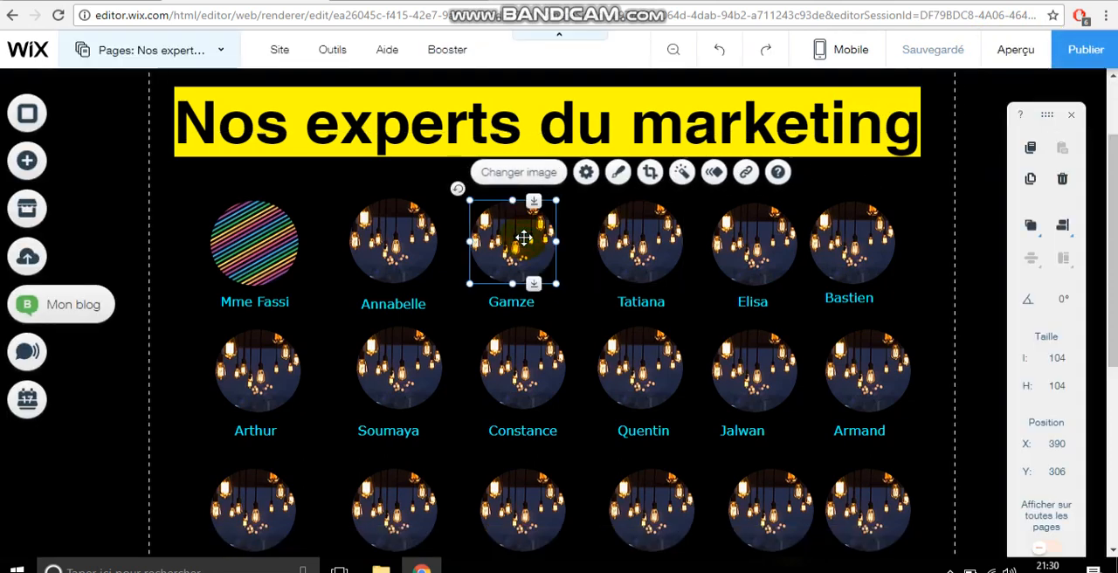
{"action": "left_click", "coordinate": [504, 177]}
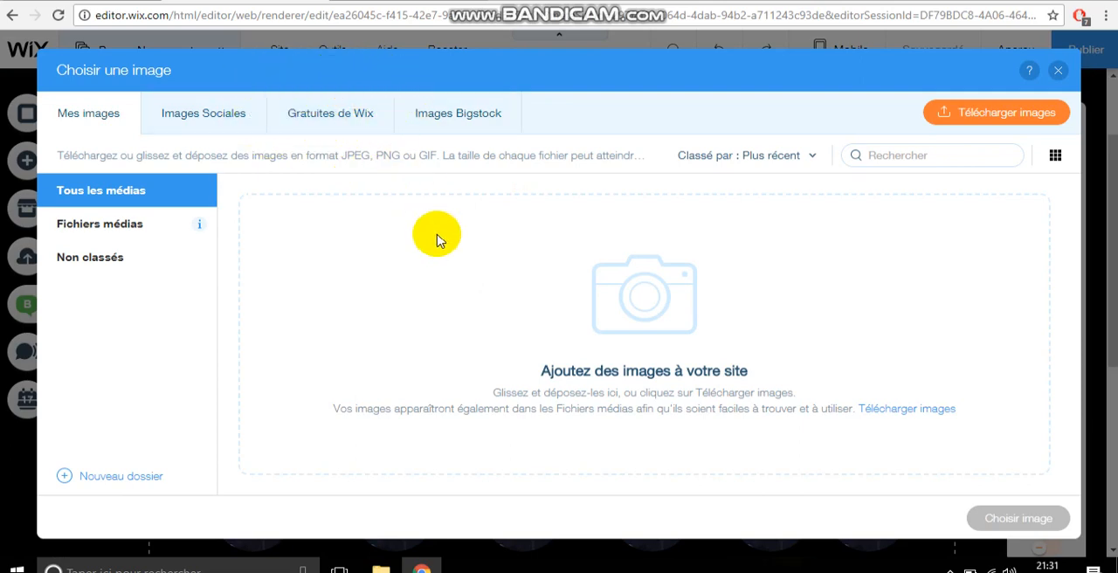
{"action": "left_click", "coordinate": [319, 124]}
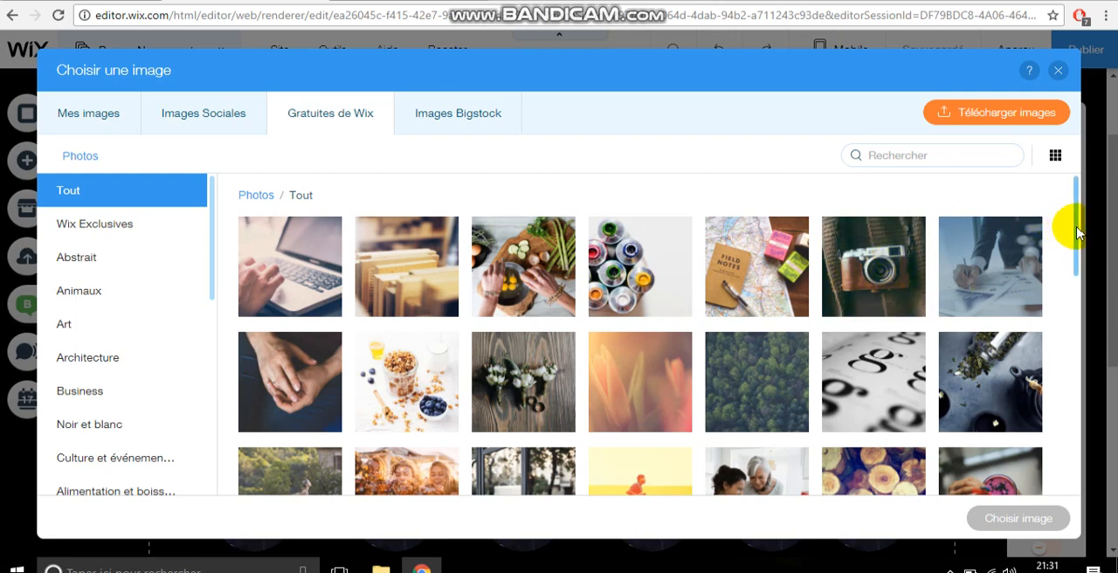
{"action": "scroll", "coordinate": [1069, 234], "scroll_direction": "down", "scroll_amount": 1}
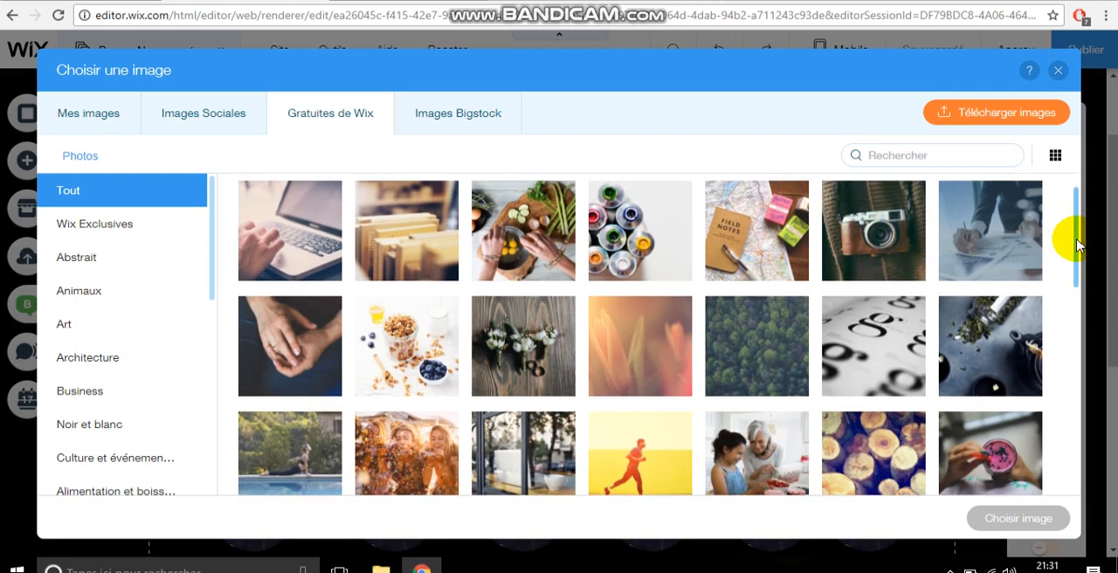
{"action": "left_click", "coordinate": [642, 223]}
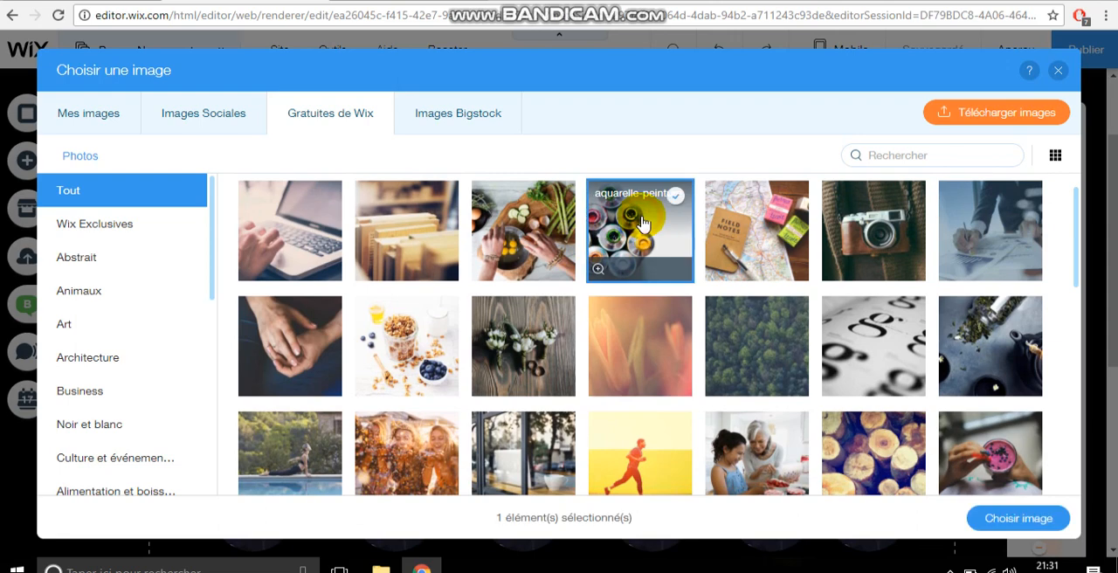
{"action": "left_click", "coordinate": [991, 517]}
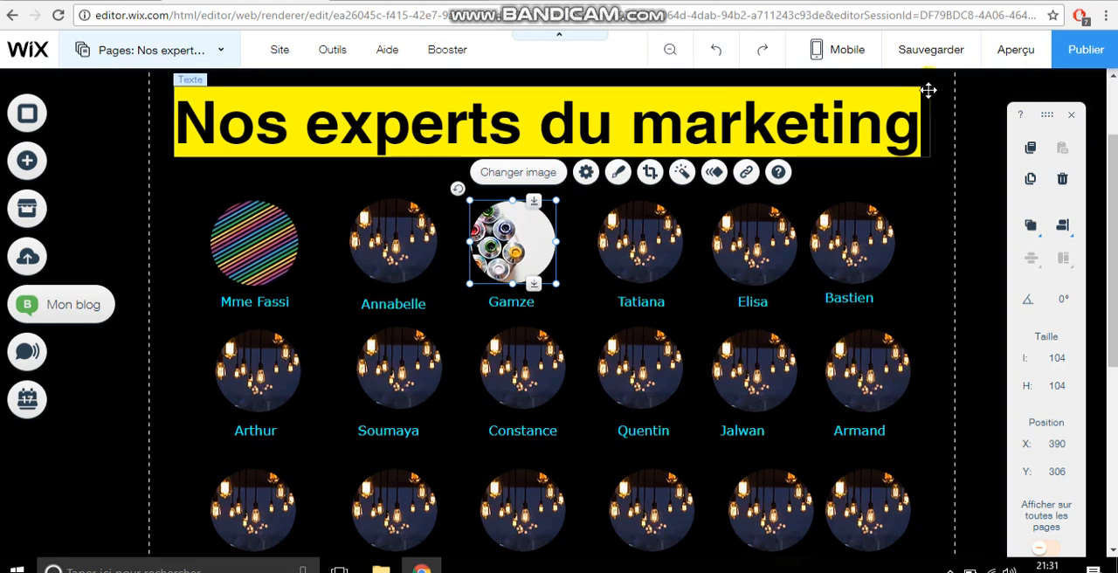
Step: Save the site and check the updated experts page in preview mode
{"action": "left_click", "coordinate": [939, 58]}
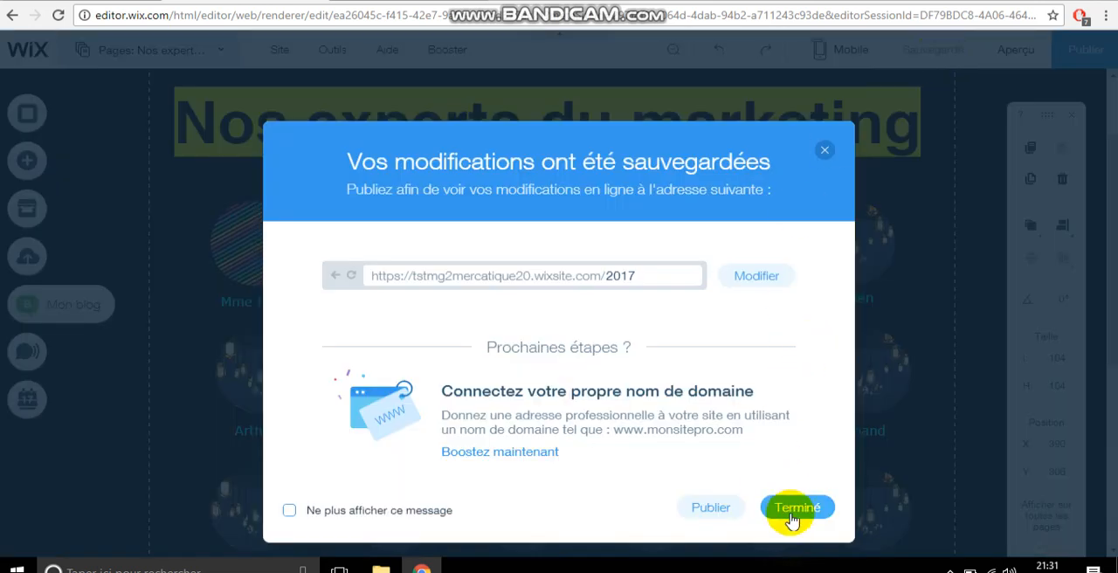
{"action": "left_click", "coordinate": [790, 509]}
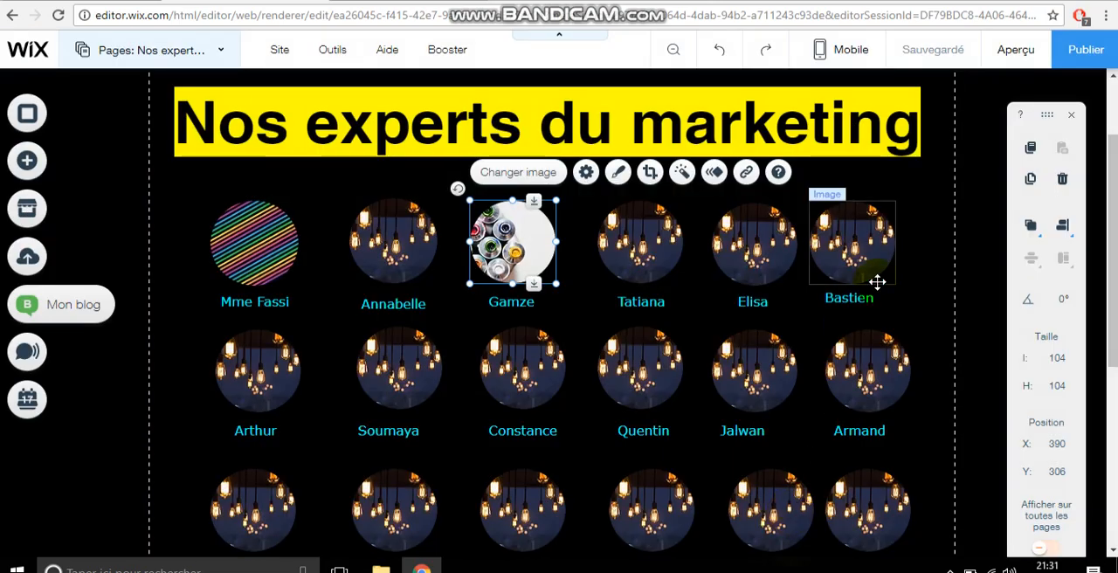
{"action": "left_click", "coordinate": [1017, 52]}
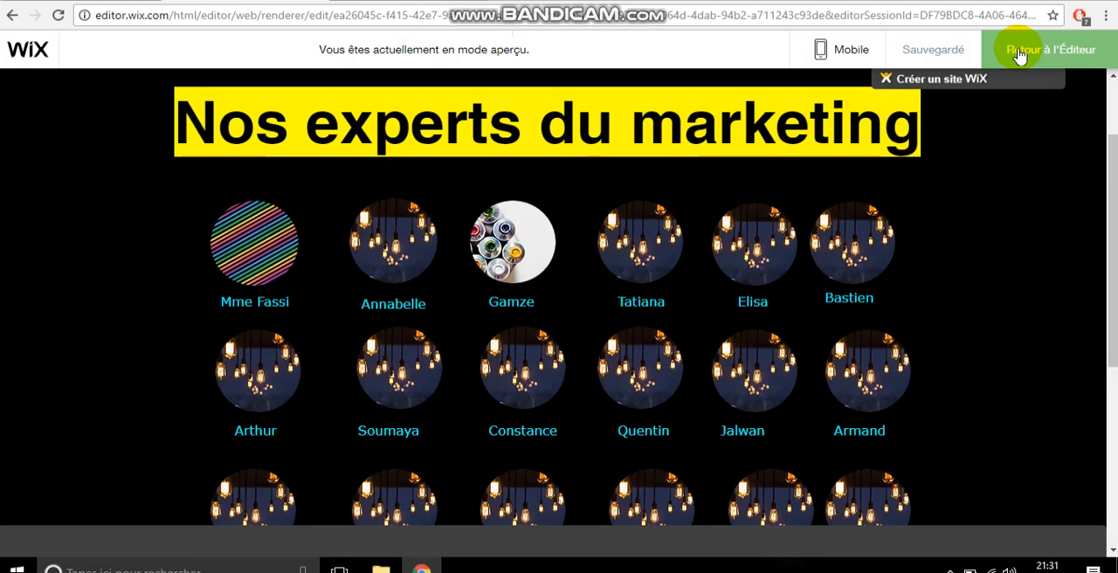
{"action": "left_click", "coordinate": [948, 50]}
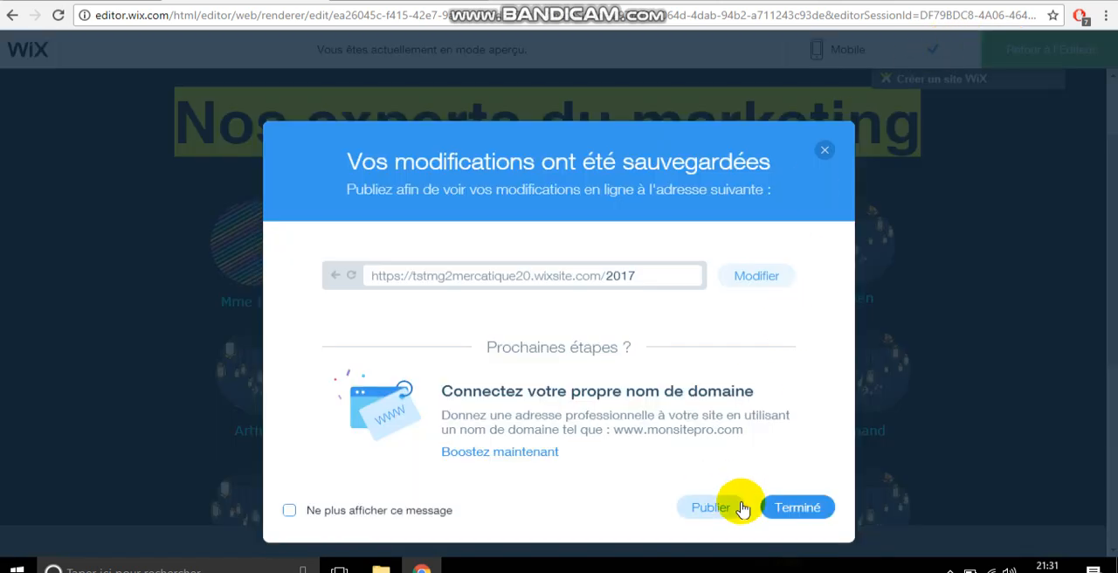
{"action": "left_click", "coordinate": [787, 508]}
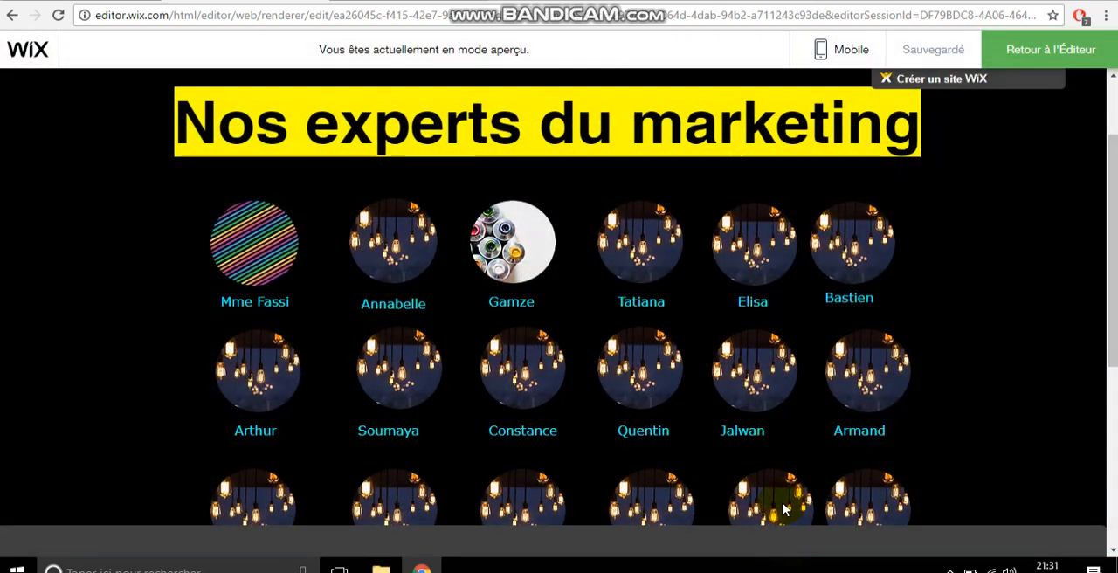
Step: Return to the editor and publish the site, closing the confirmation without viewing the live site
{"action": "left_click", "coordinate": [1025, 54]}
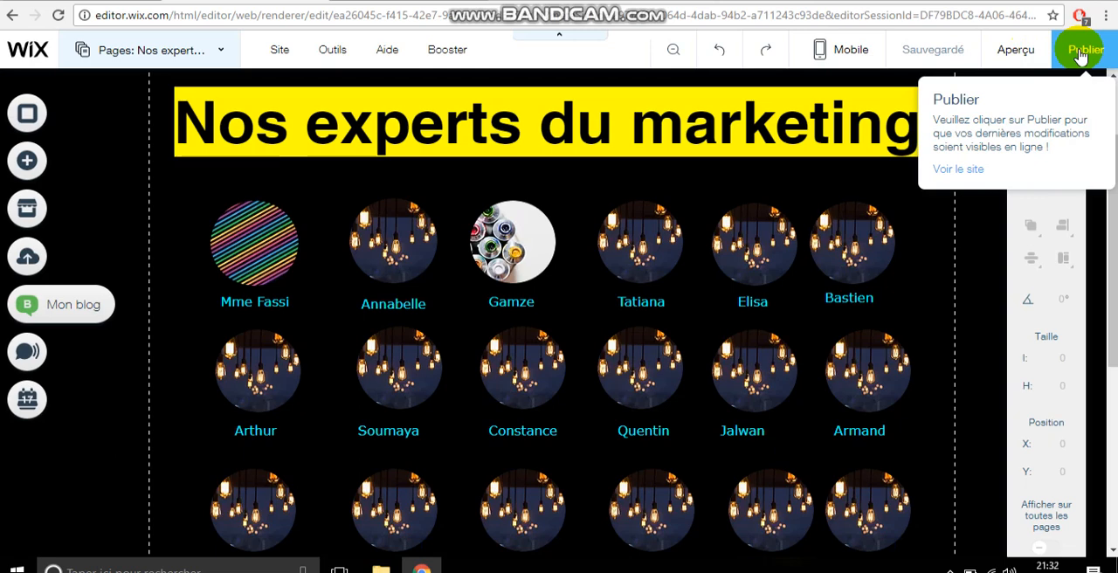
{"action": "left_click", "coordinate": [1080, 53]}
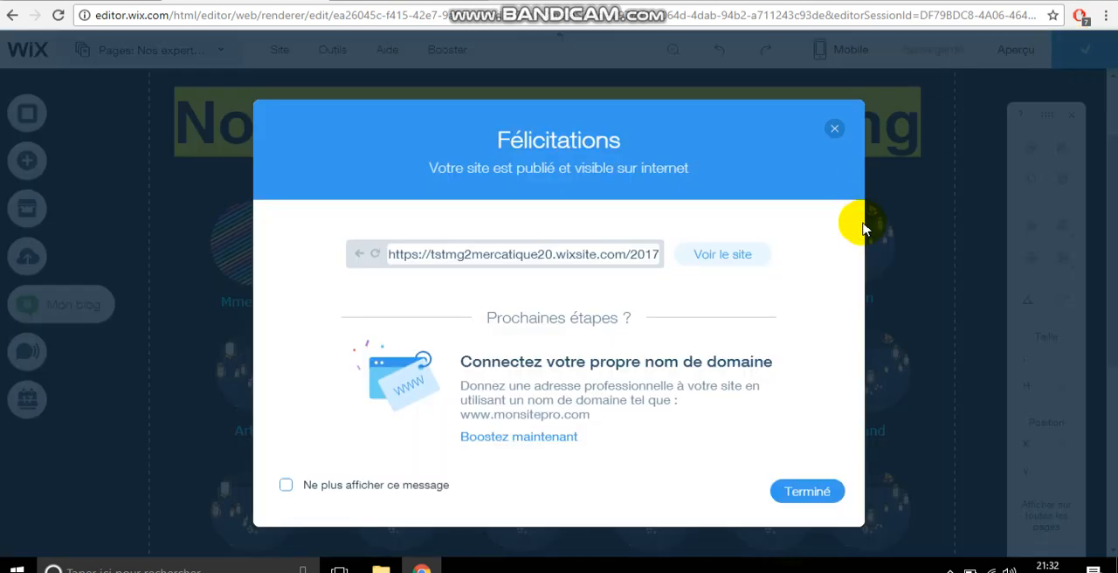
{"action": "left_click", "coordinate": [818, 494]}
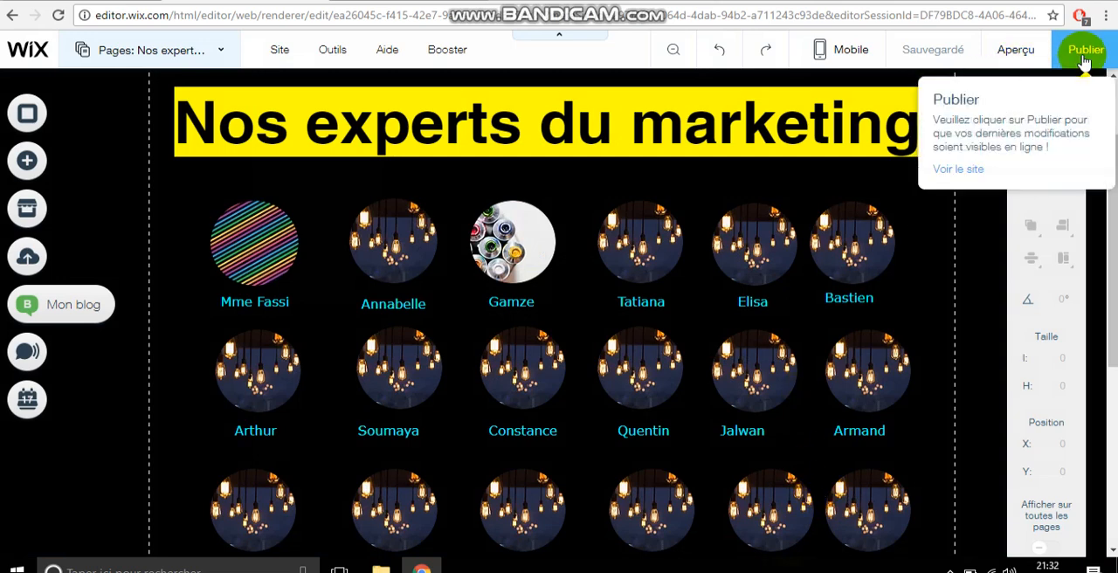
Step: Preview the published changes on the experts page and go to the "A la Une" page
{"action": "left_click", "coordinate": [1020, 48]}
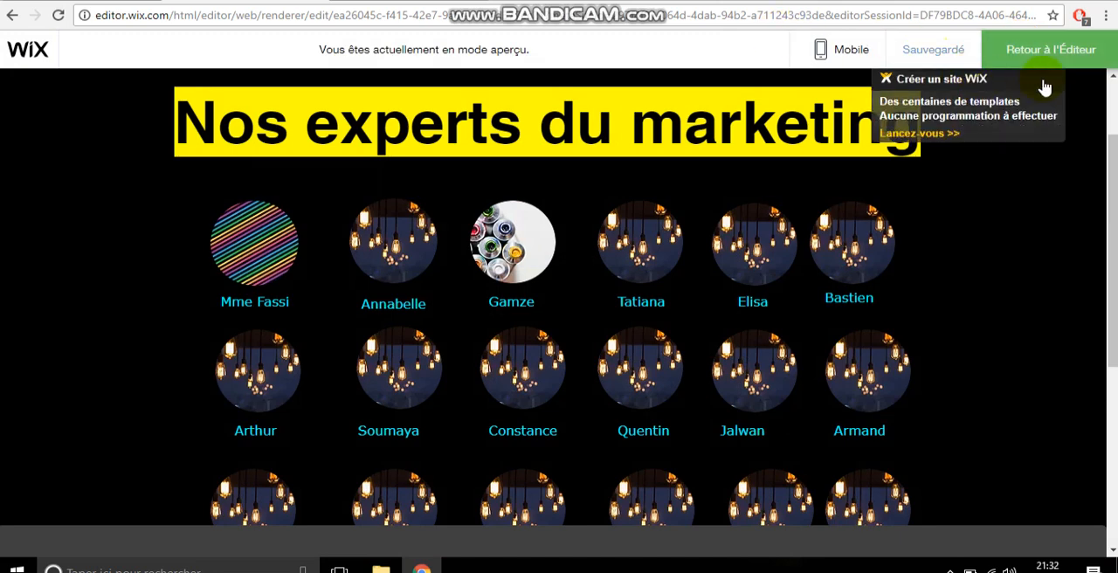
{"action": "left_click", "coordinate": [1113, 95]}
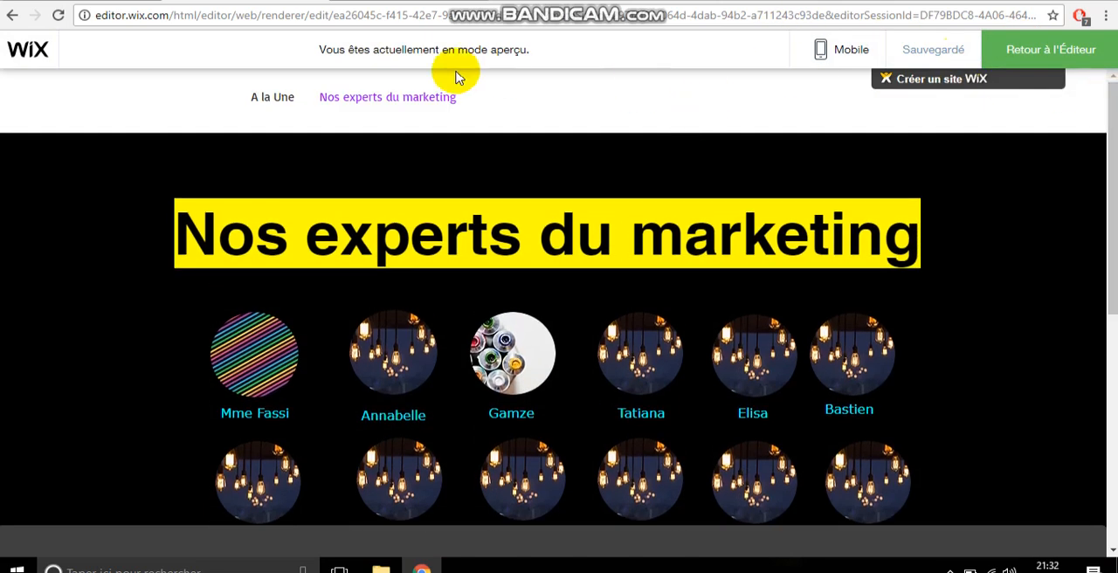
{"action": "left_click", "coordinate": [291, 98]}
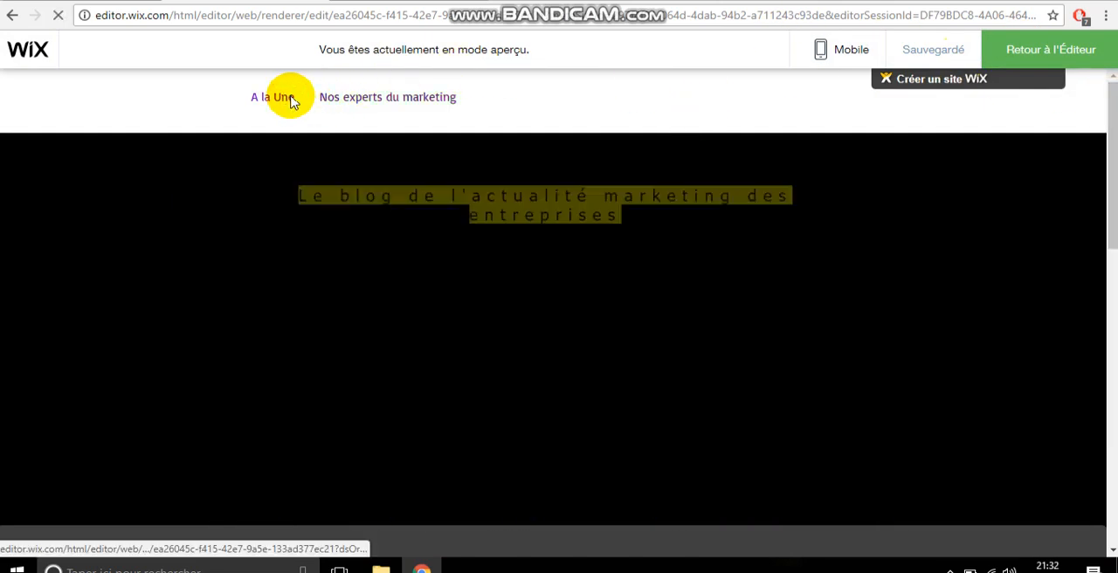